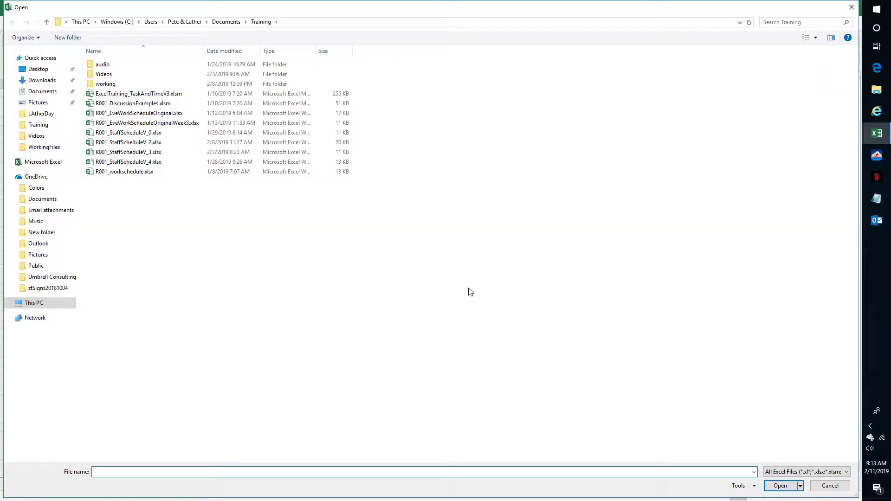
Open the workbook R001_StaffScheduleV_0.xlsx from the Training folder and clear the whole-sheet selection.
left_click(107, 135)
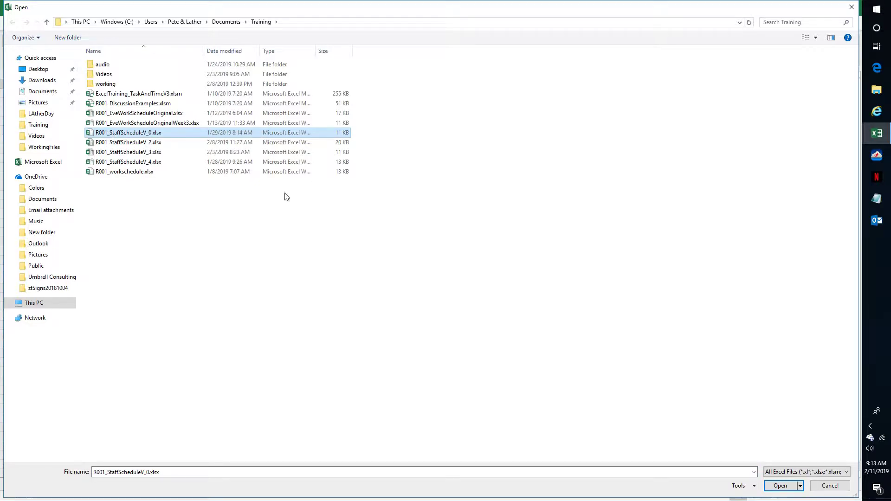
left_click(772, 487)
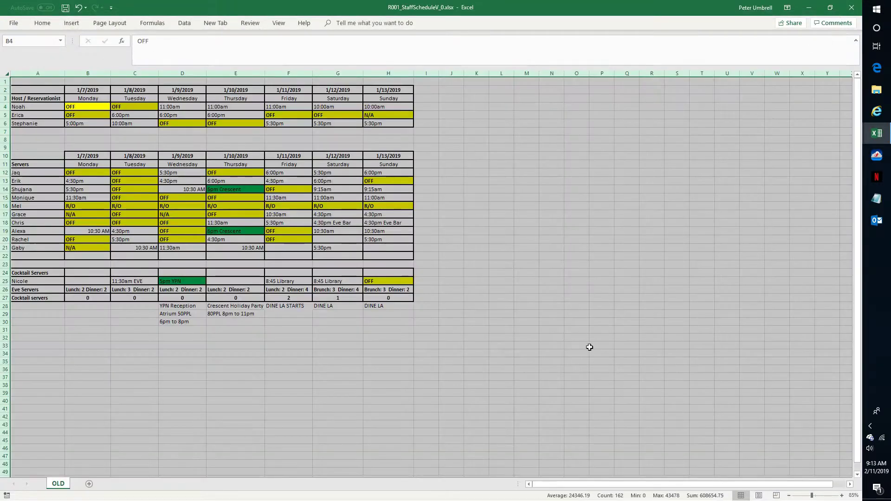
left_click(347, 222)
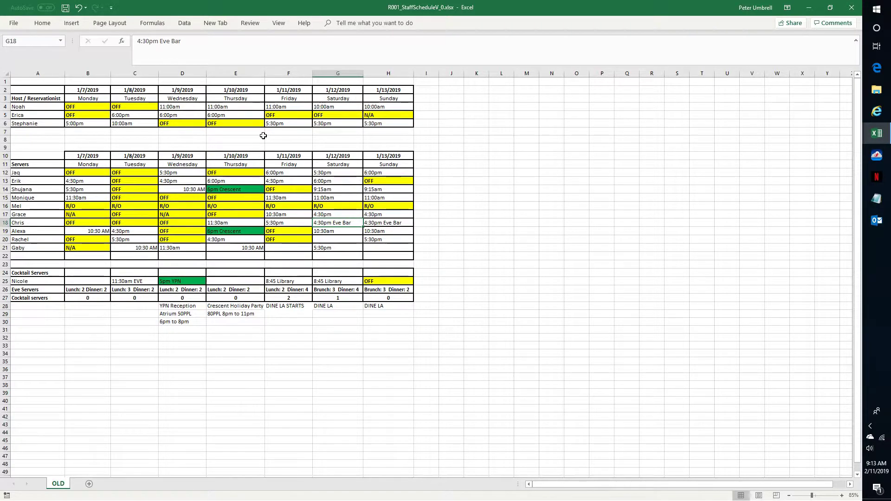
Save the workbook under the name R001_StaffScheduleV_2.xlsx, replacing the existing file.
key("F12")
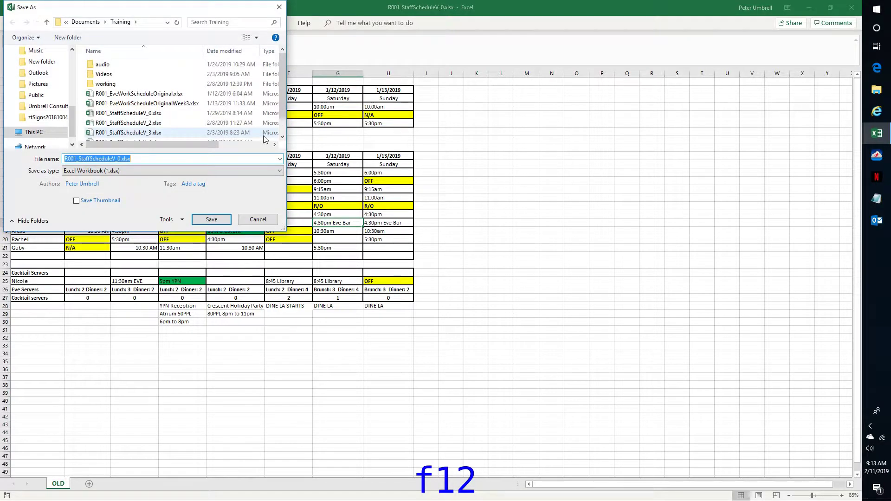
key("Right")
key("Left")
key("Left")
key("Left")
key("Left")
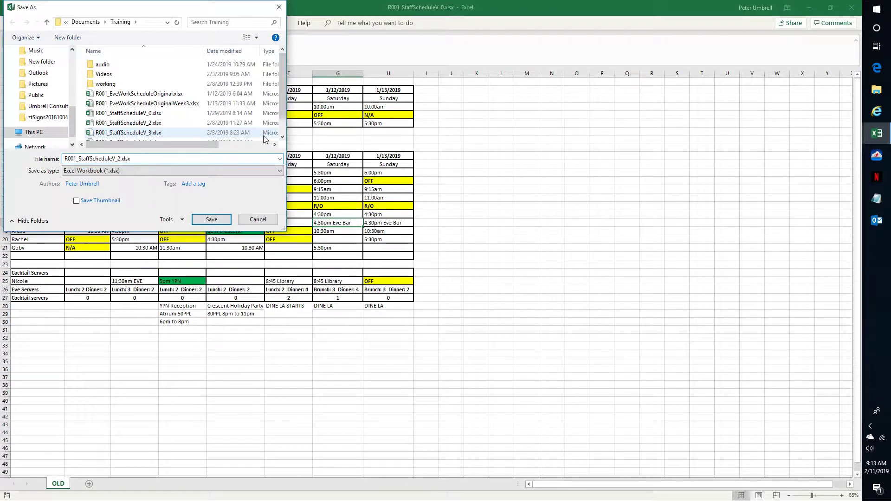
key("Return")
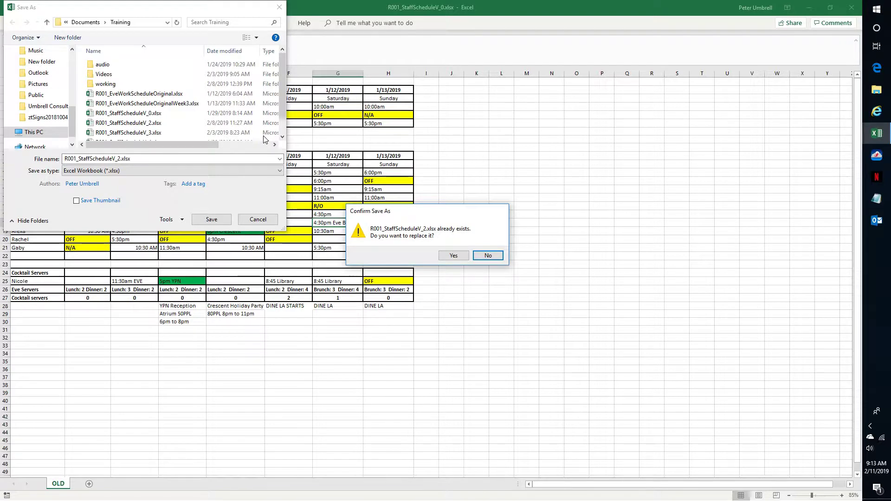
key("Left")
key("Return")
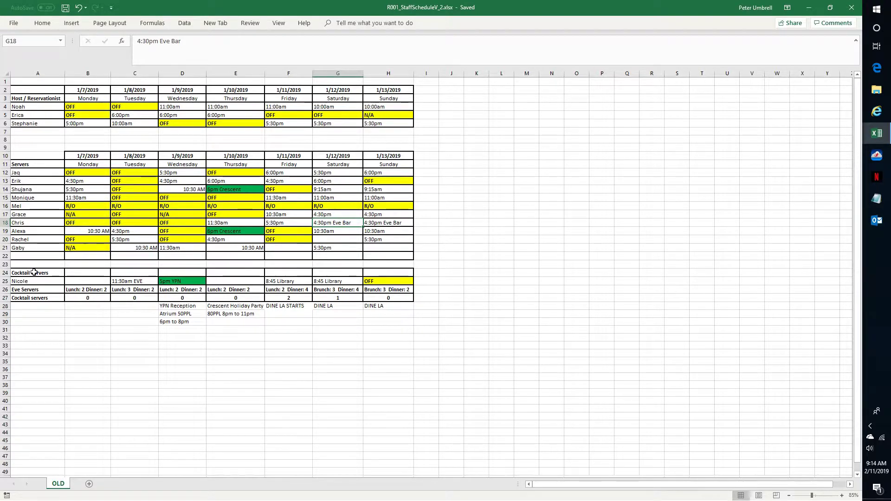
Insert an entire new column before column A of the schedule.
left_click(37, 73)
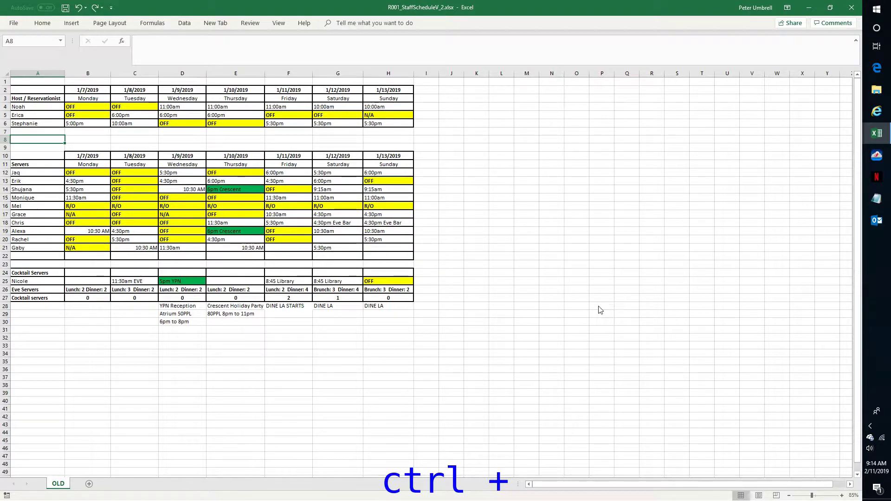
key("ctrl+plus")
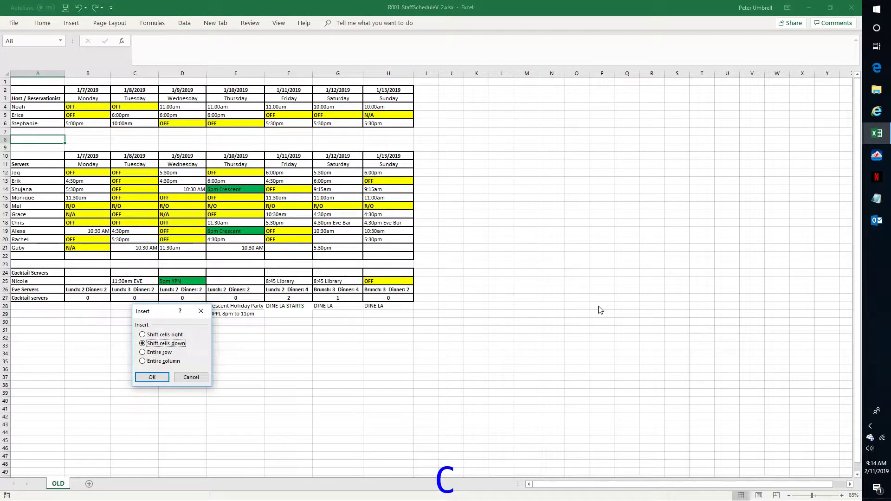
key("c")
key("Return")
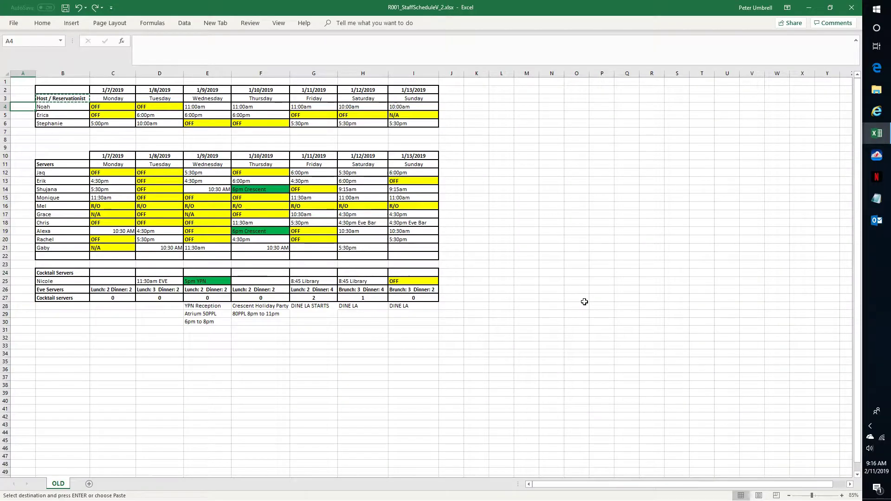
Copy the Host / Reservationist heading from B3 into cell A4.
key("Up")
key("Escape")
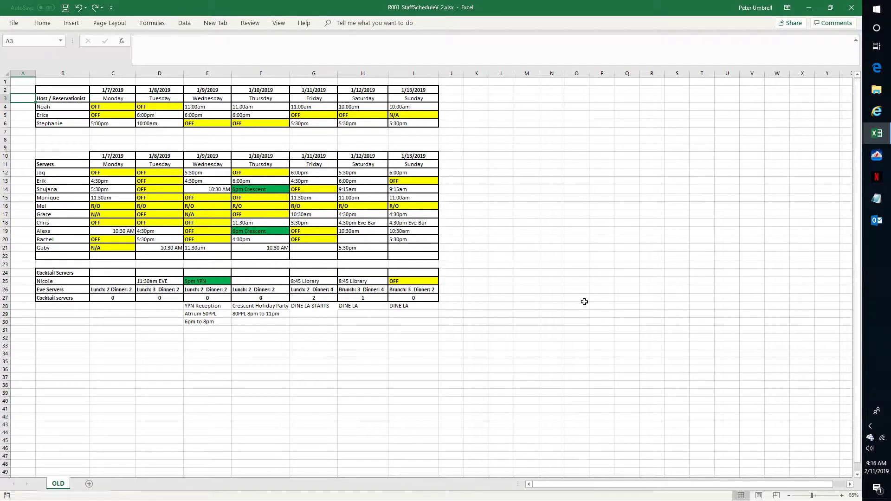
key("Right")
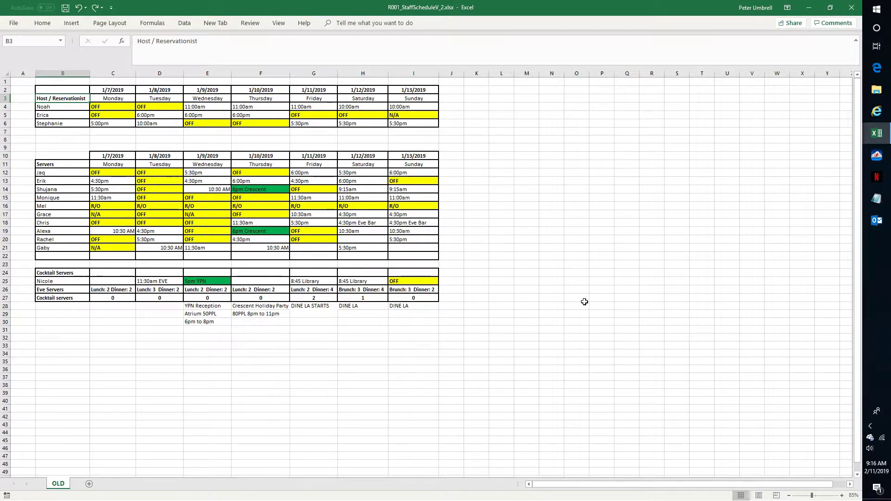
key("ctrl+c")
key("Left")
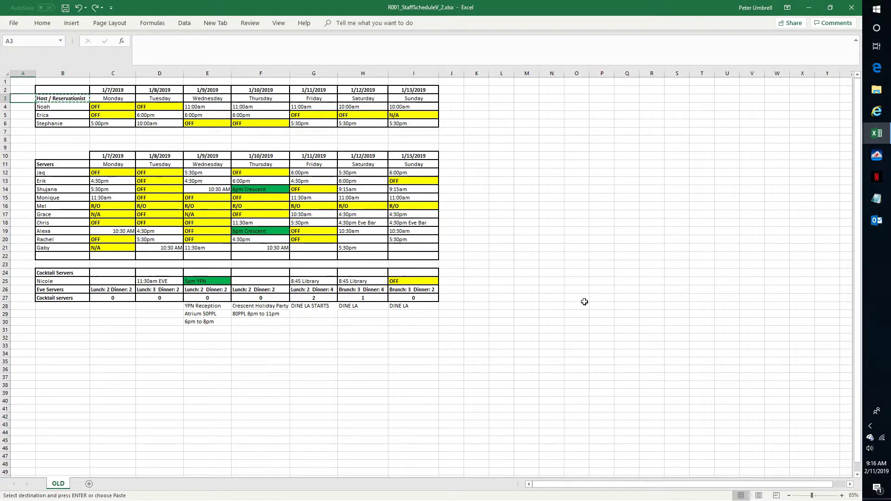
key("Right")
key("ctrl+c")
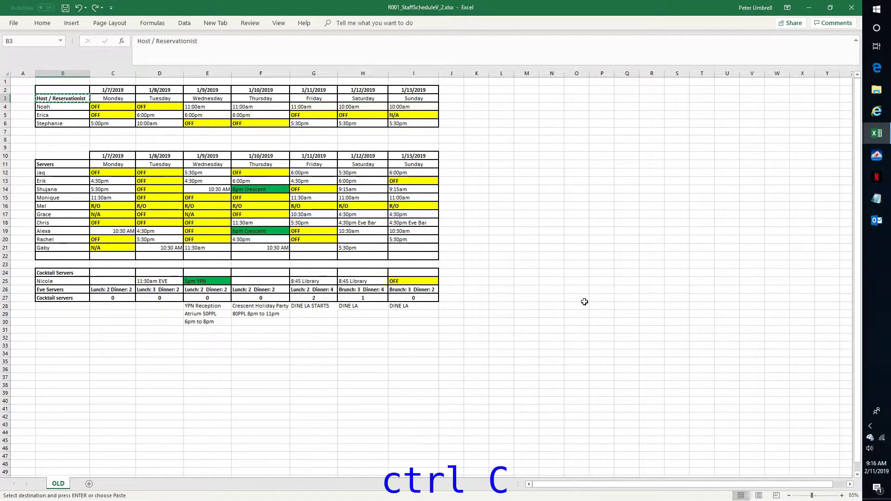
key("Left")
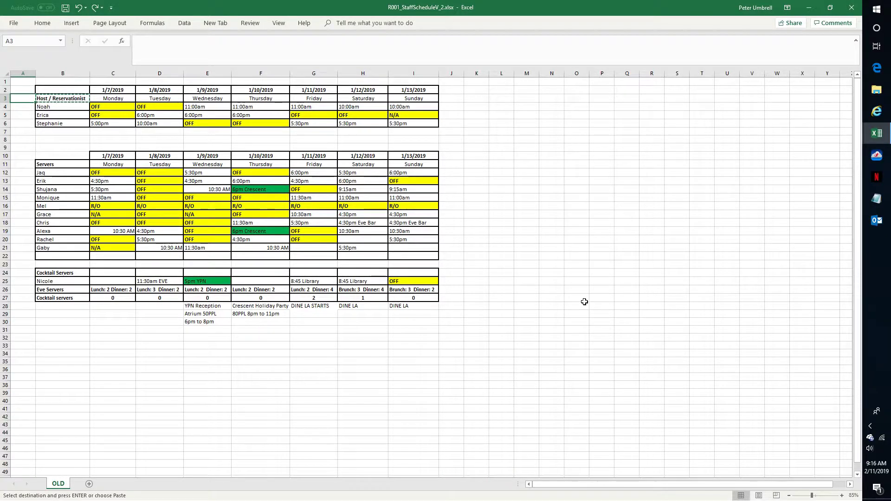
key("Down")
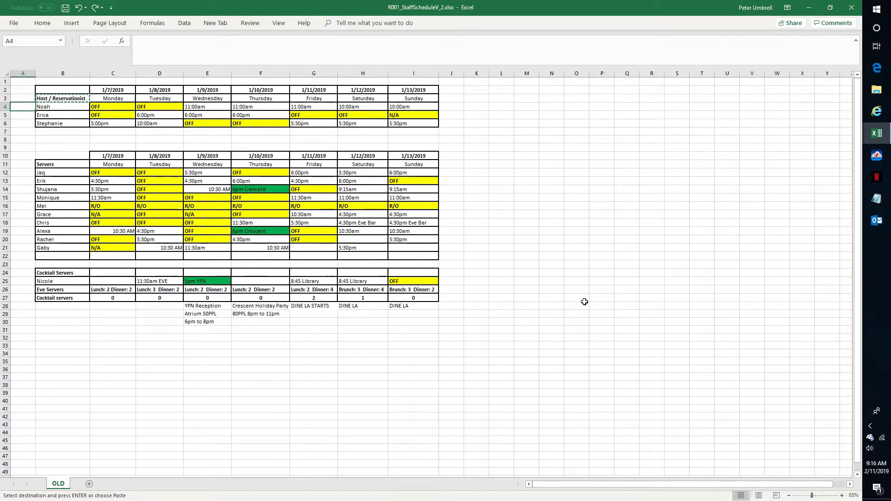
key("Return")
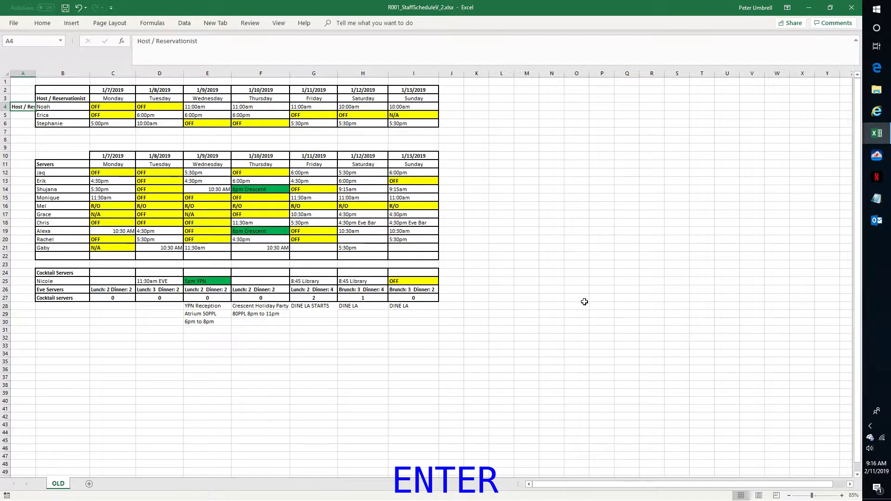
Copy the Servers heading from B11 into cell A12.
key("Right")
key("Down")
key("Down")
key("Down")
key("Down")
key("Down")
key("Down")
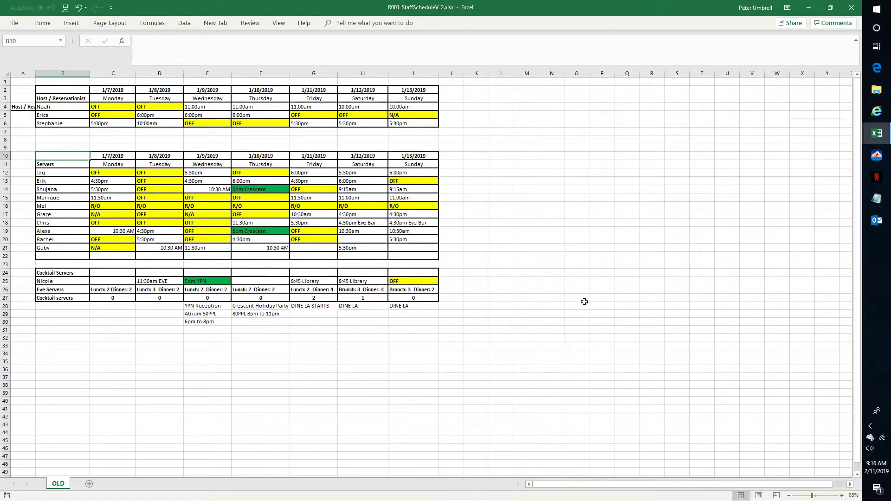
key("Down")
key("ctrl+c")
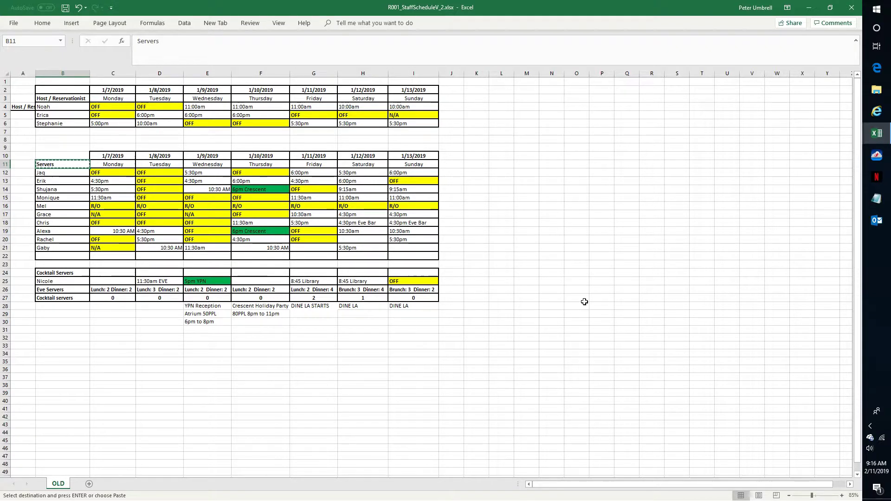
key("ctrl+v")
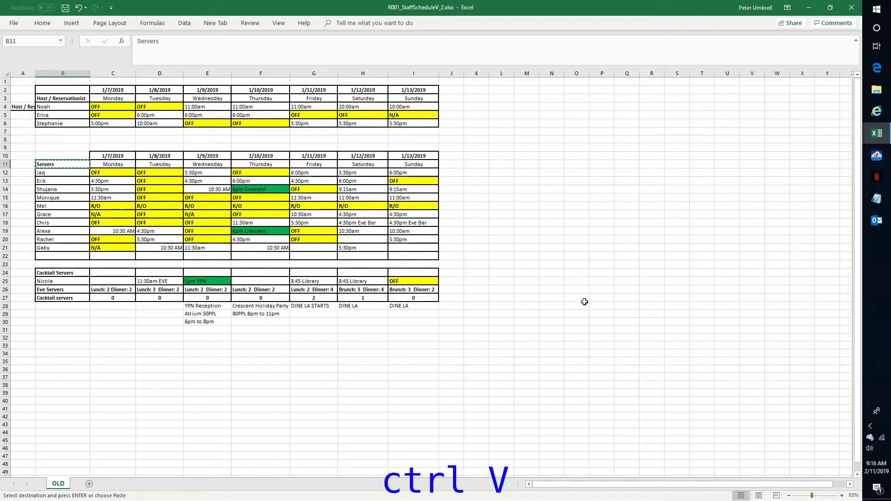
key("Left")
key("Down")
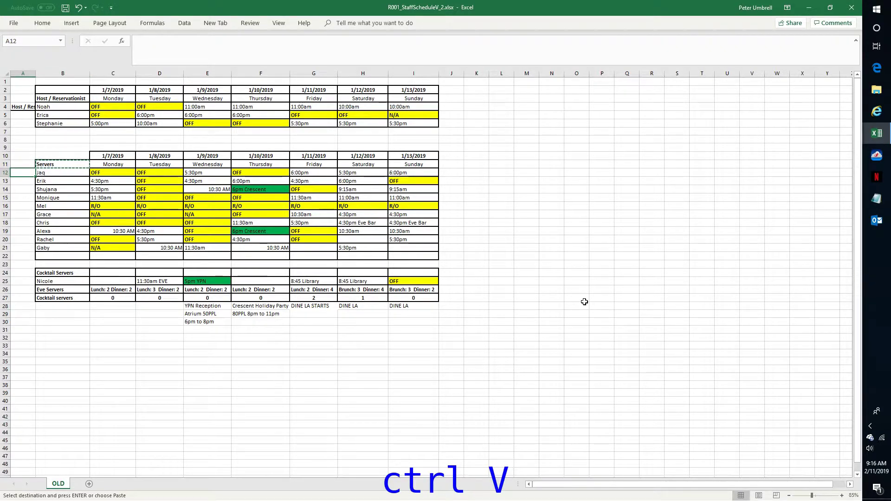
key("ctrl+v")
Try pasting the Servers label into A13 and A14 as well, and undo those pastes.
key("Down")
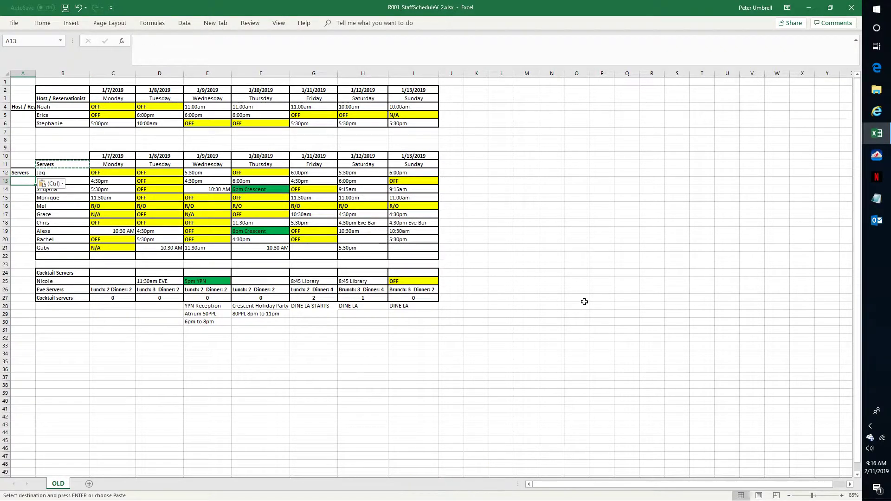
key("ctrl+v")
key("Down")
key("ctrl+v")
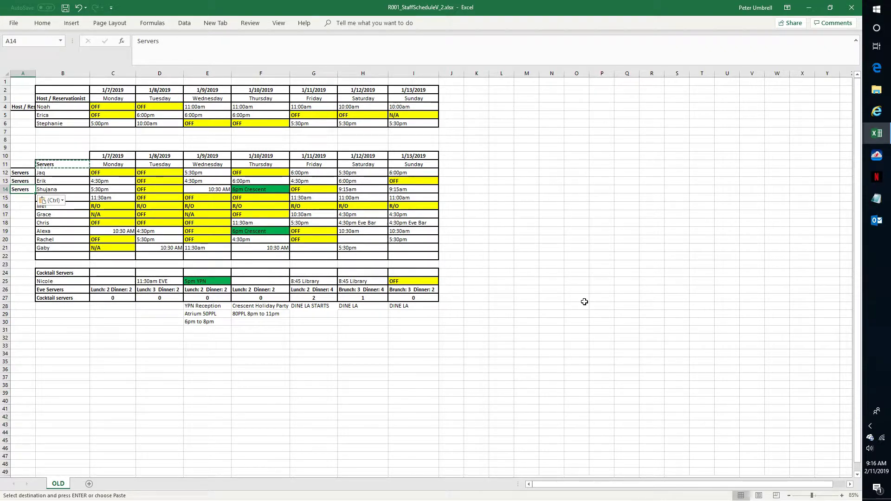
key("Down")
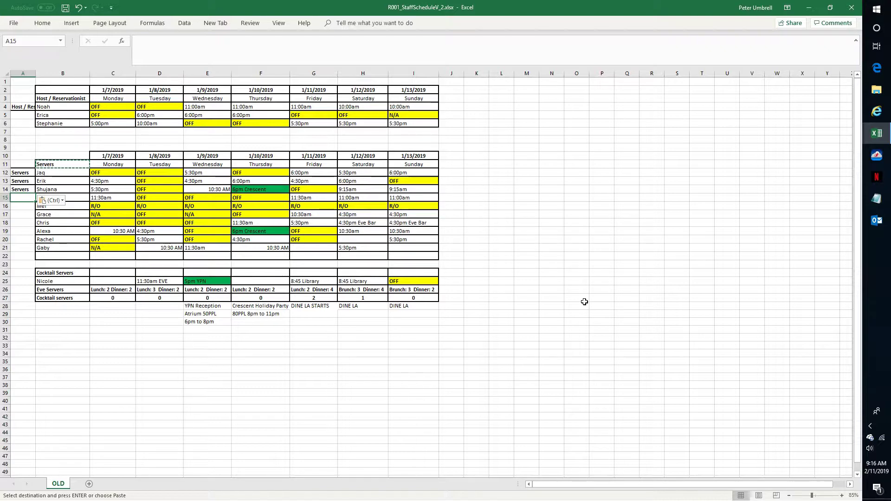
key("ctrl+z")
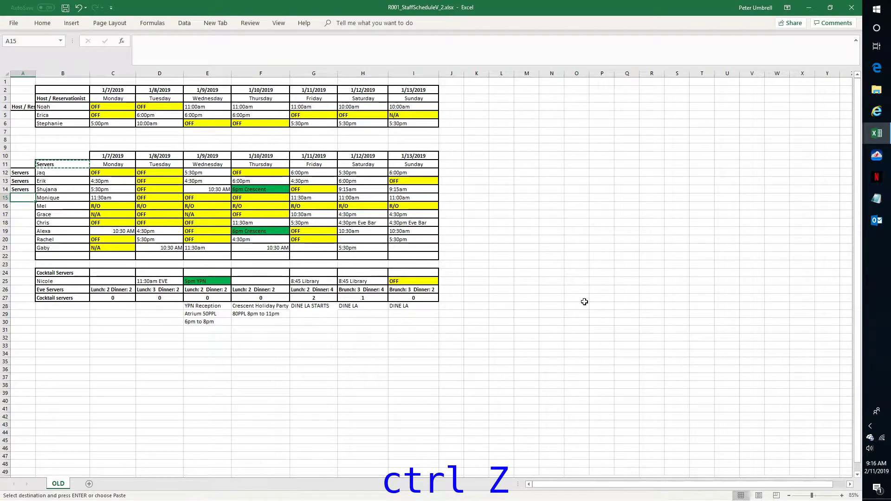
key("ctrl+z")
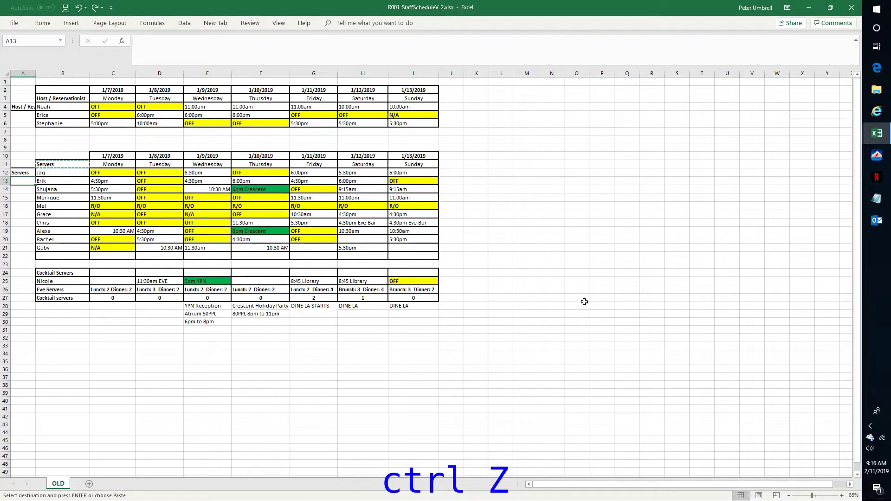
key("ctrl+z")
Copy the Cocktail Servers heading from B24 into cell A25.
key("Down")
key("Down")
key("Down")
key("Down")
key("Down")
key("Down")
key("Down")
key("Down")
key("Down")
key("Down")
key("Down")
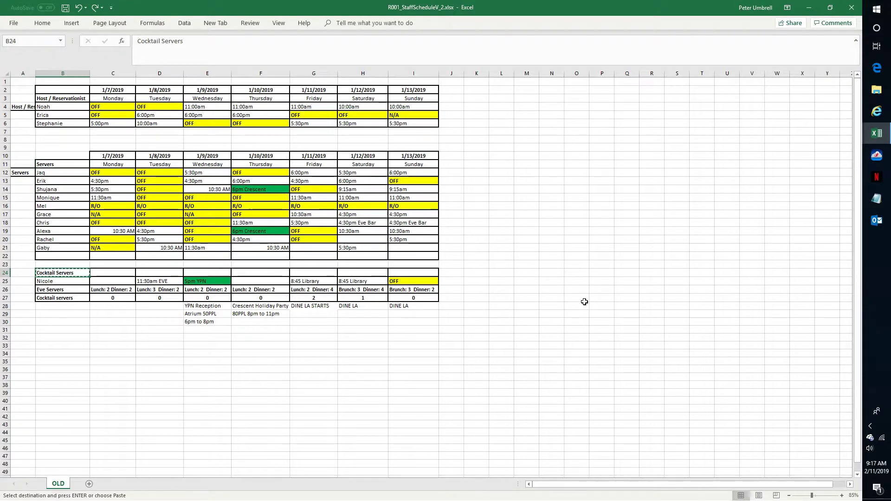
key("ctrl+c")
key("Down")
key("Left")
key("Return")
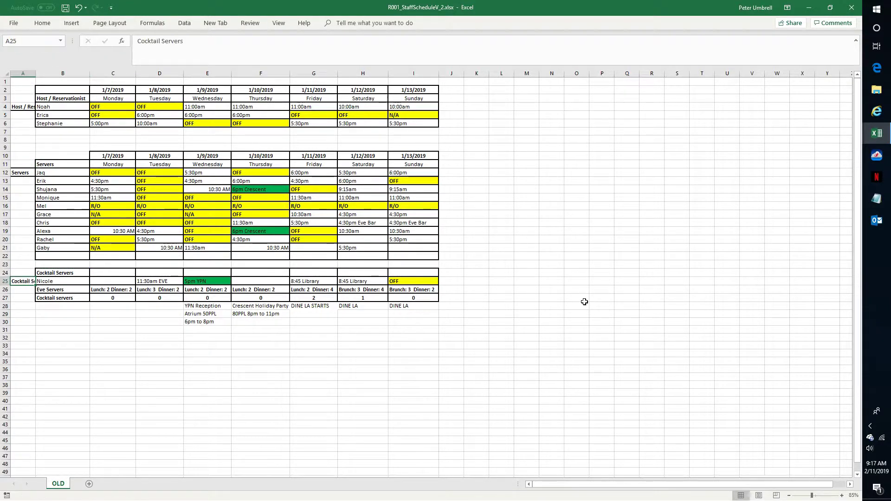
key("ctrl+Home")
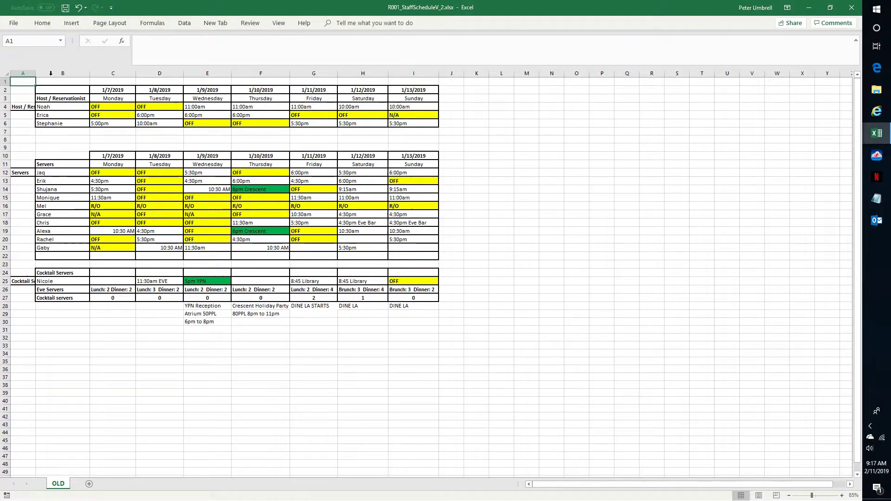
left_click(25, 107)
left_click_drag(25, 107, 27, 118)
left_click_drag(19, 173, 28, 250)
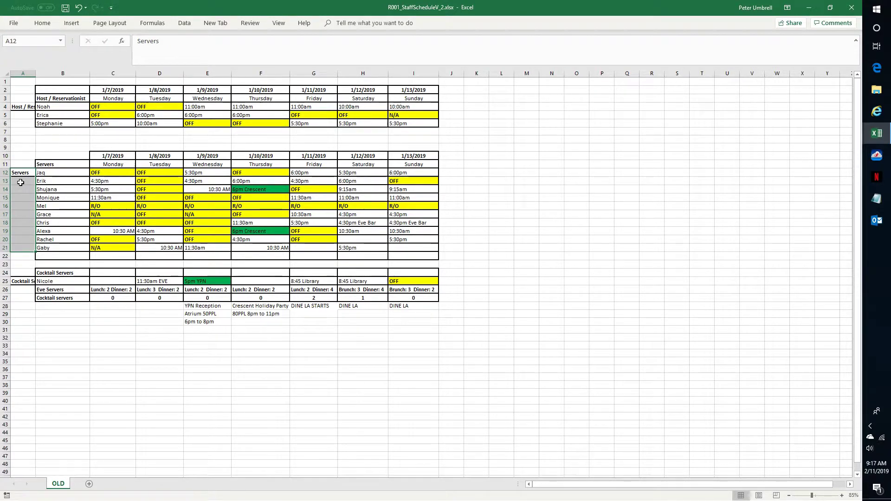
left_click(16, 107)
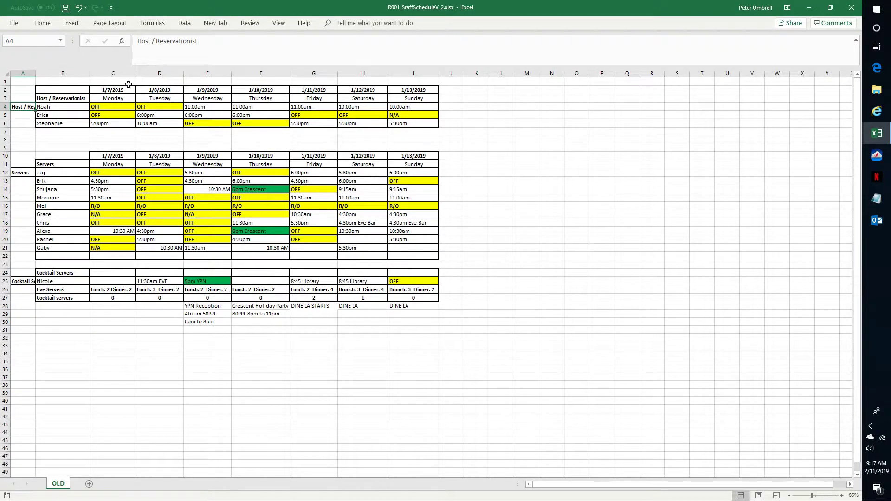
left_click_drag(15, 107, 15, 124)
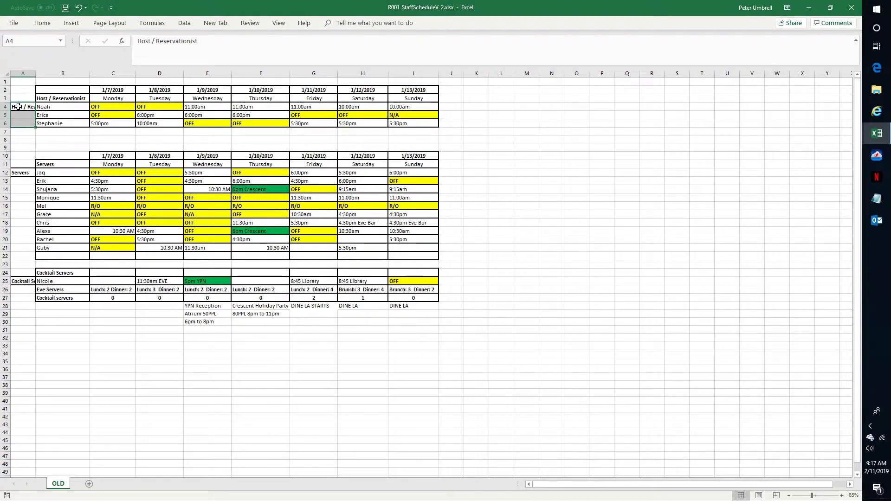
Merge cells A4 through A6 into one cell for the Host / Reservationist label.
left_click_drag(18, 106, 21, 124)
key("alt+h")
key("m")
key("m")
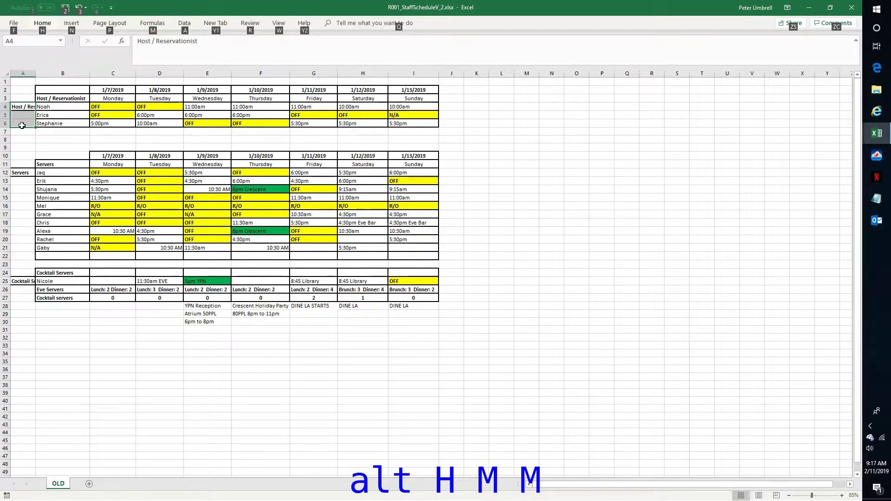
key("alt")
key("h")
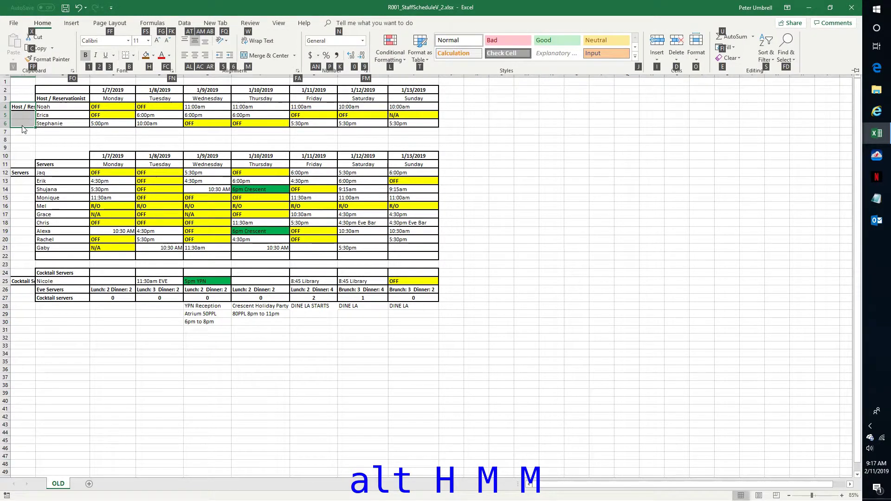
key("m")
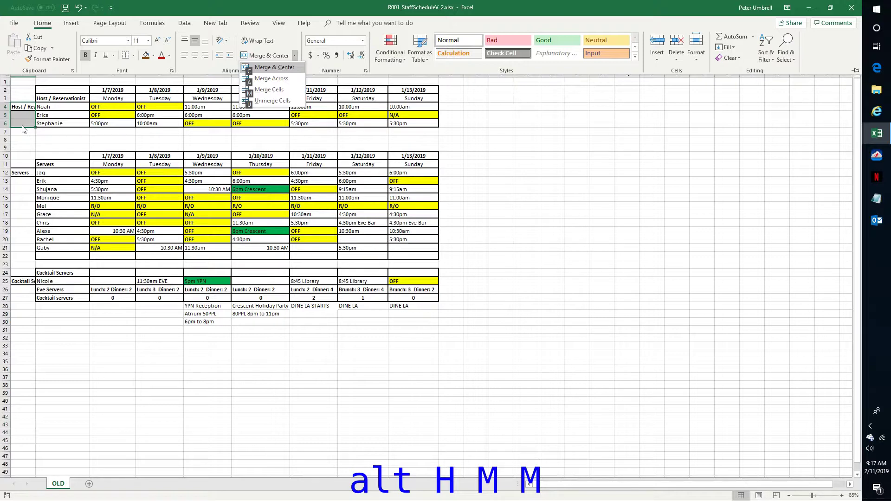
key("m")
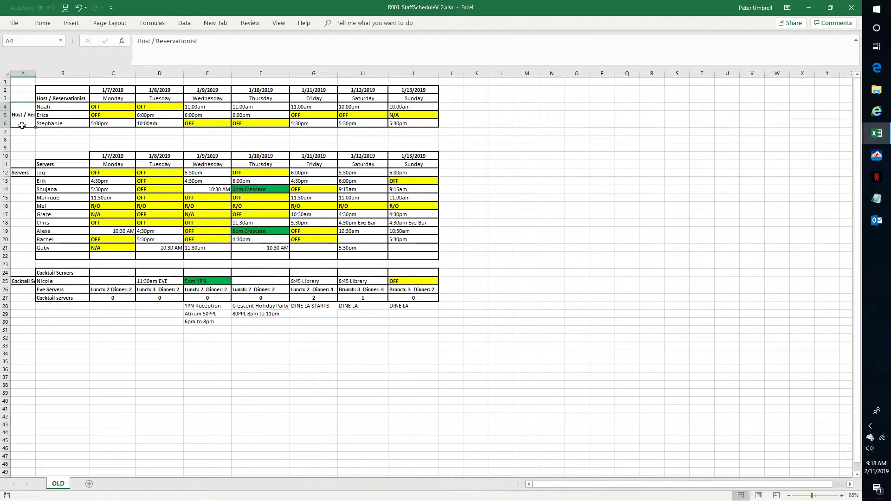
Merge cells A12 through A21 into one cell for the Servers label.
key("ctrl+Down")
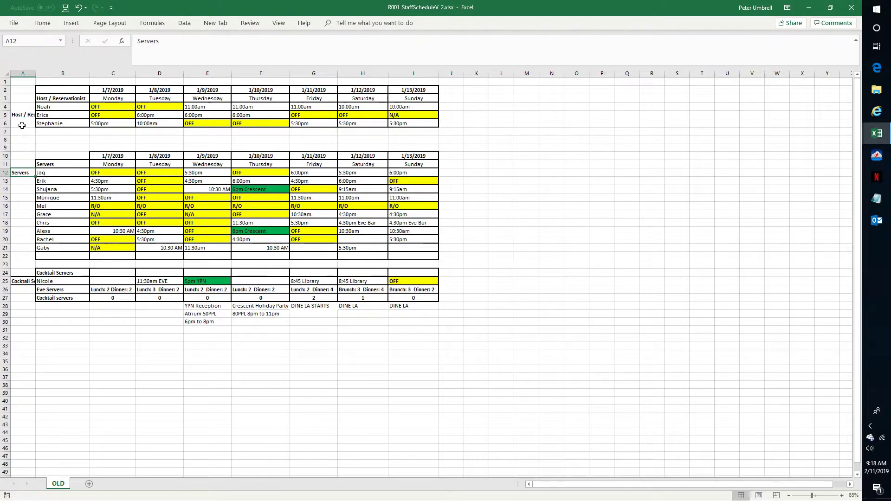
left_click(22, 125)
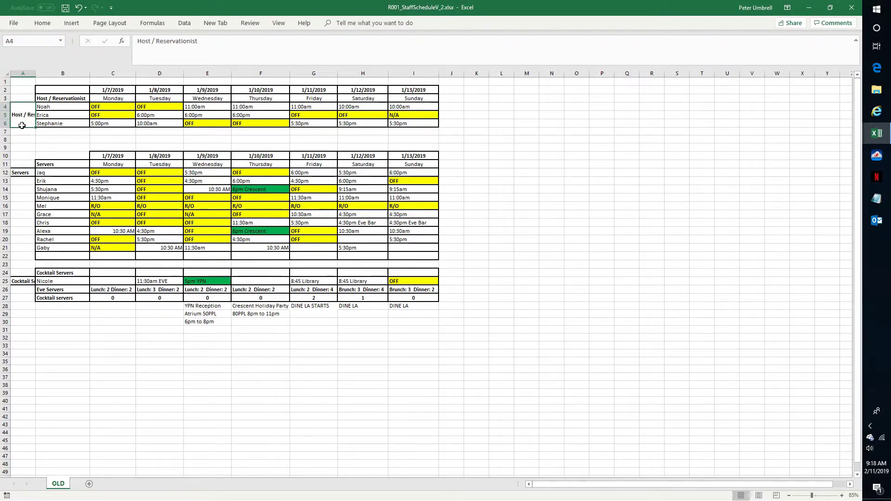
key("ctrl+Down")
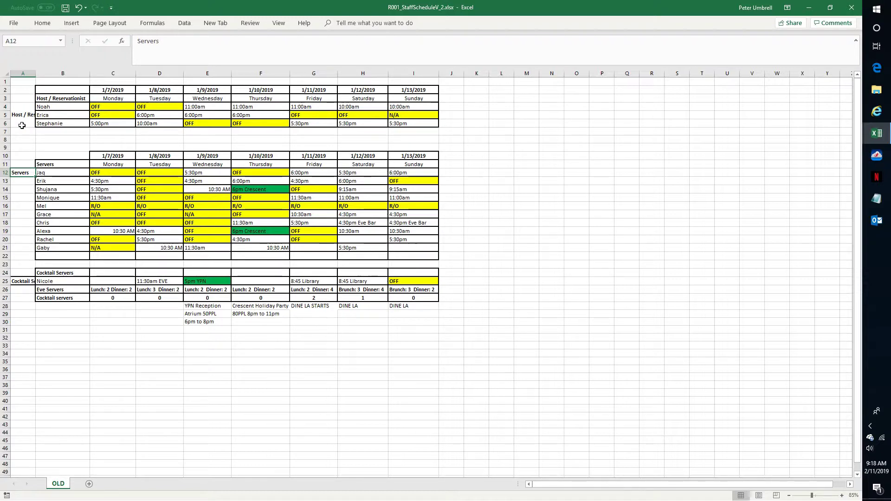
key("shift+Down")
key("shift+Down")
key("shift+Down")
key("shift+Down")
key("shift+Down")
key("shift+Down")
key("shift+Down")
key("shift+Down")
key("shift+Down")
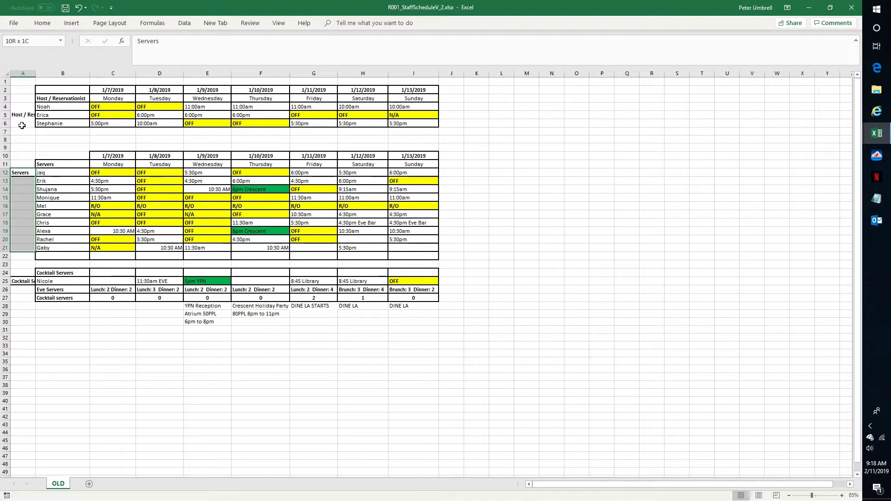
key("alt+h")
key("m")
key("m")
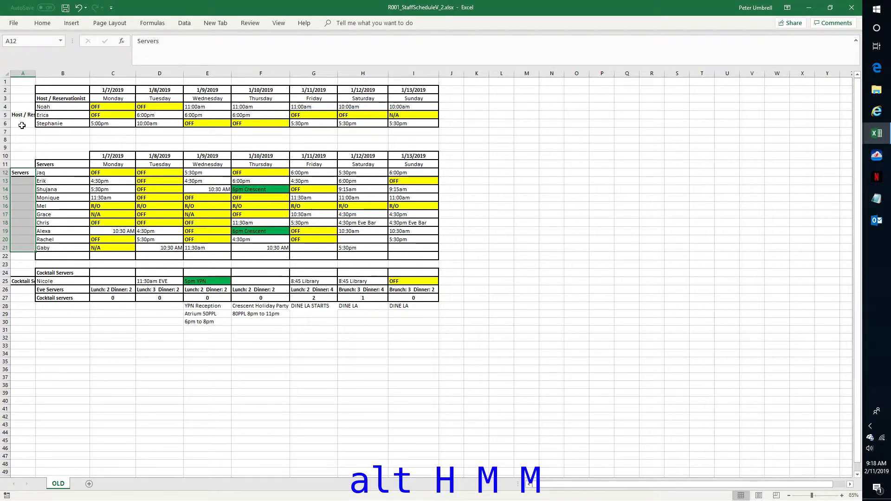
key("alt+h")
key("m")
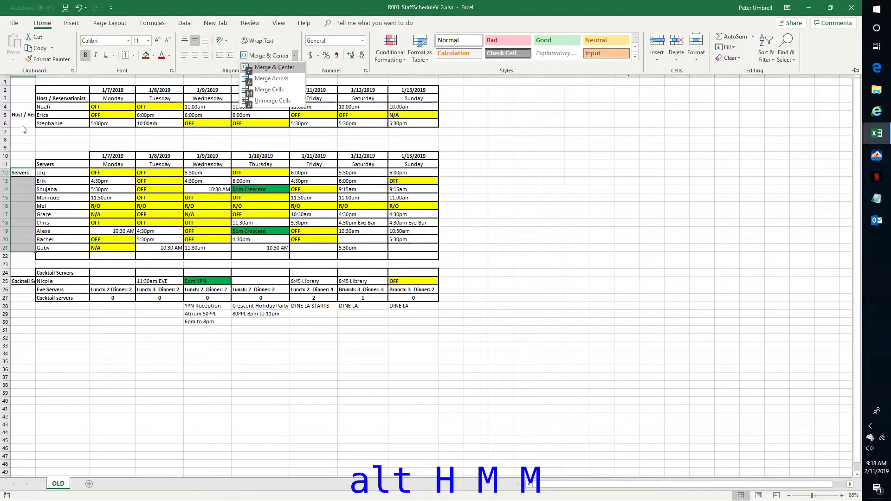
key("m")
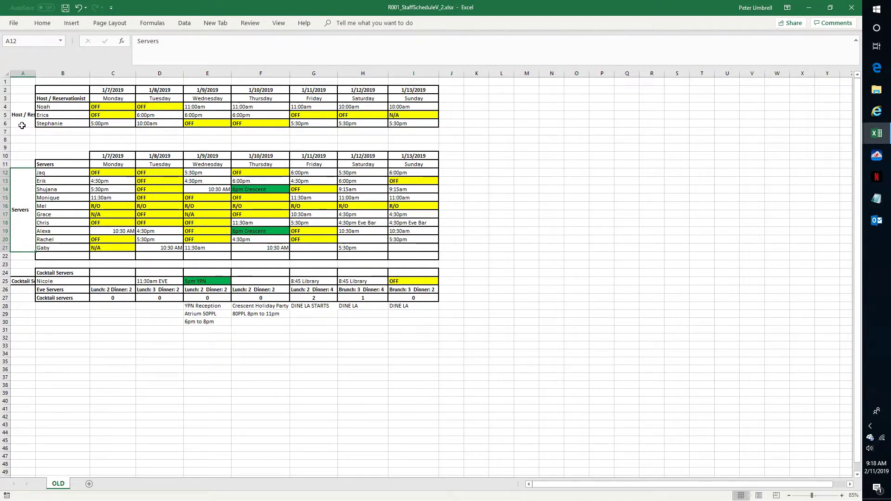
Rotate the text up in the merged Host / Reservationist cell A4.
left_click(22, 111)
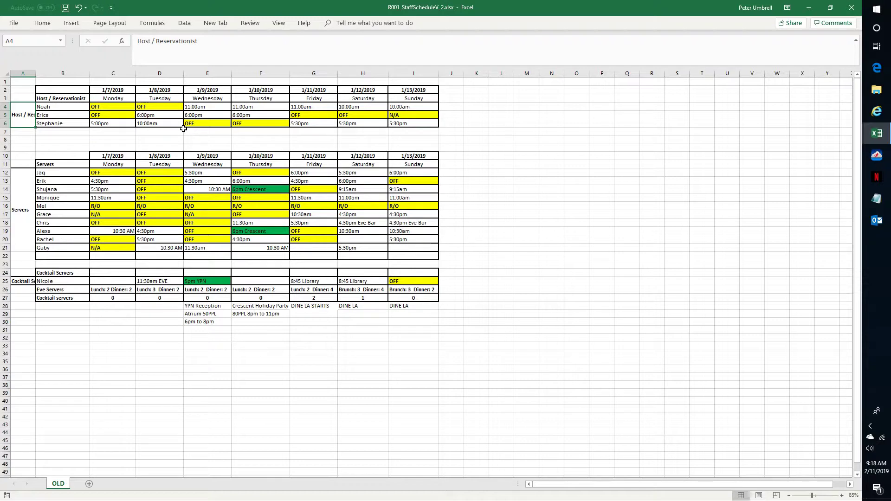
key("alt+h")
key("f")
key("q")
key("u")
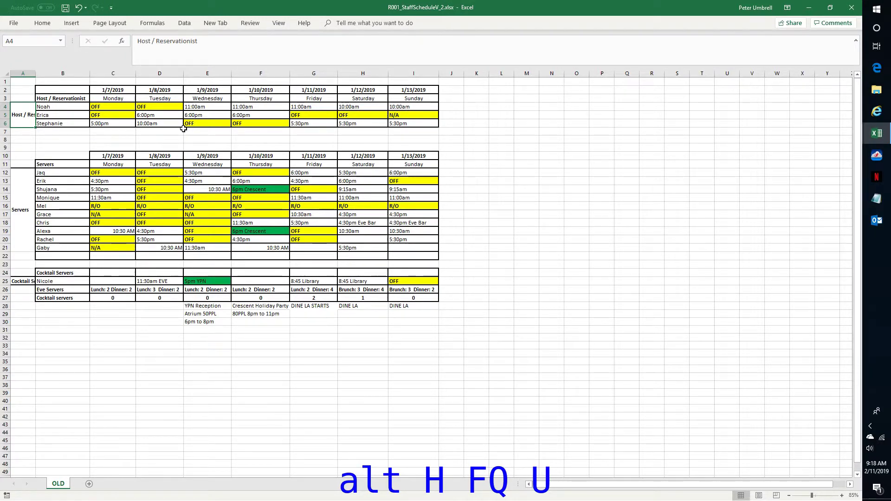
key("alt")
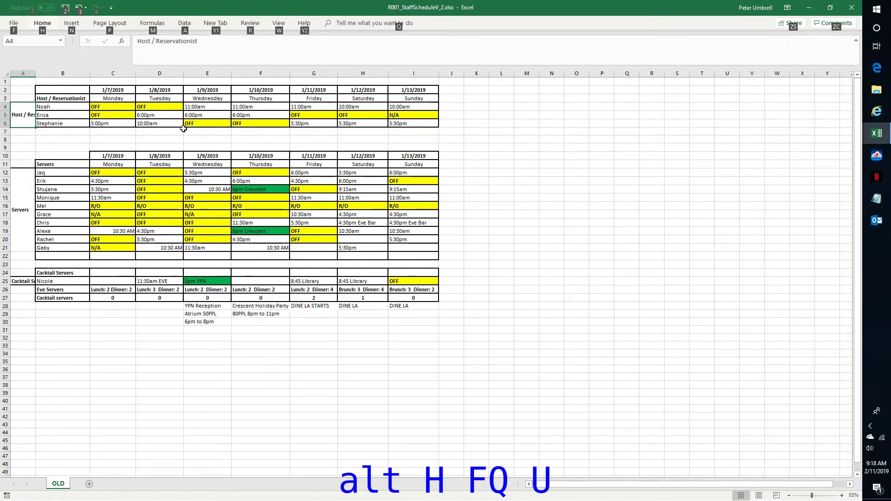
key("h")
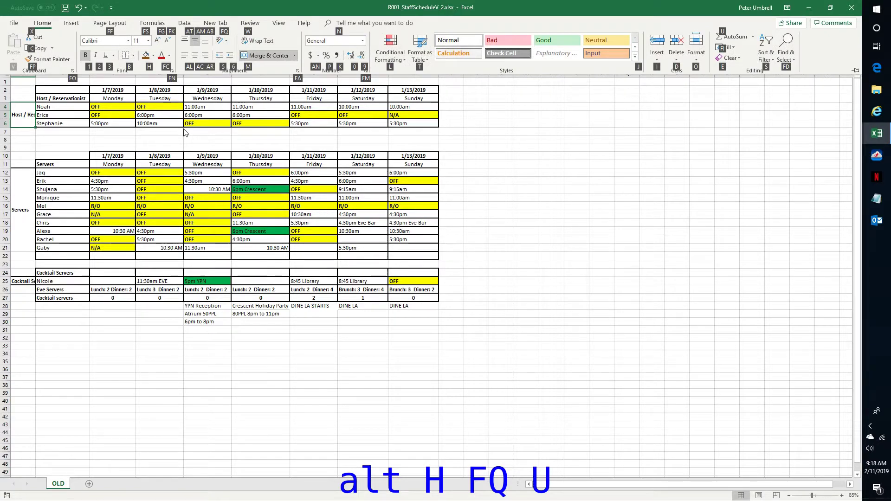
key("f")
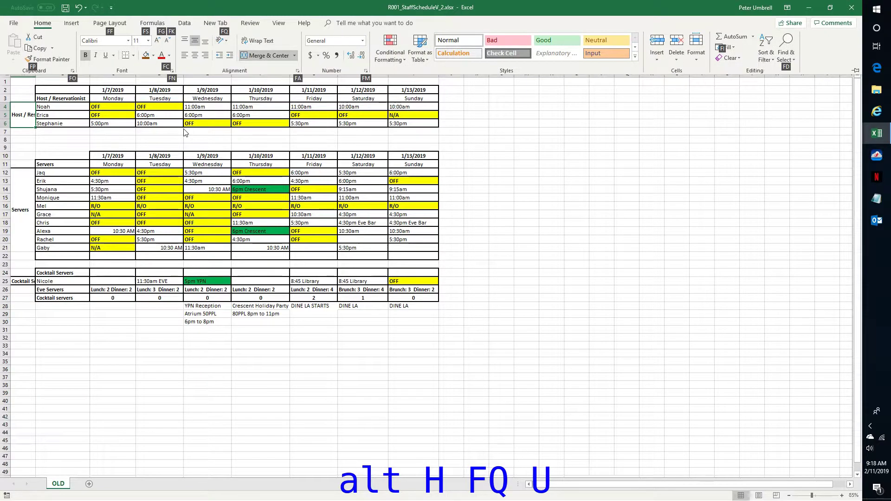
key("q")
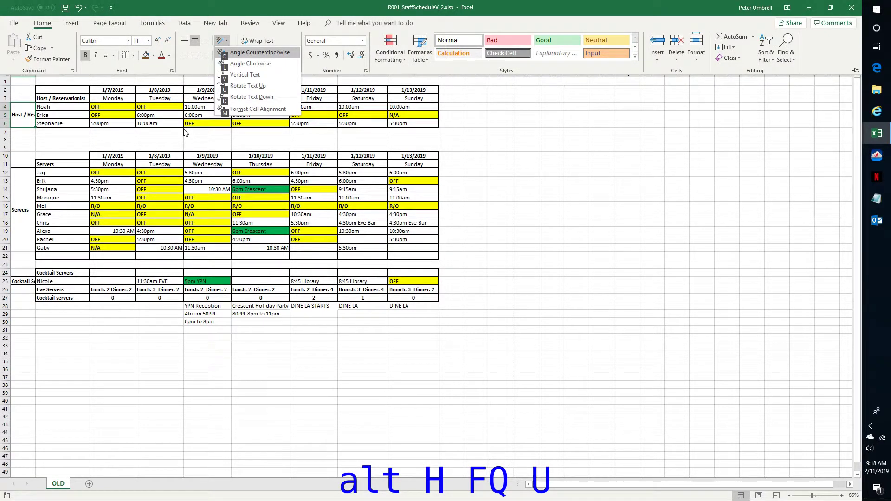
key("u")
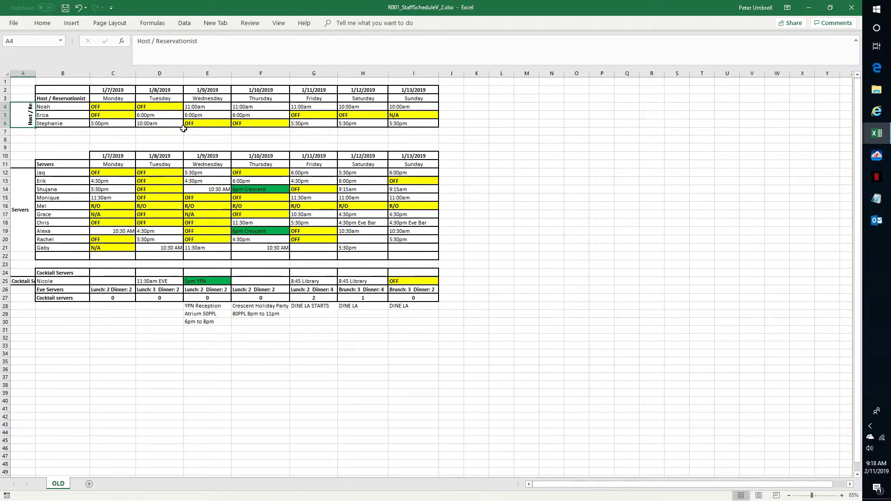
Repeat the upward text rotation on the merged Servers label in A12.
key("Down")
key("Down")
key("Down")
key("Down")
key("Down")
key("Down")
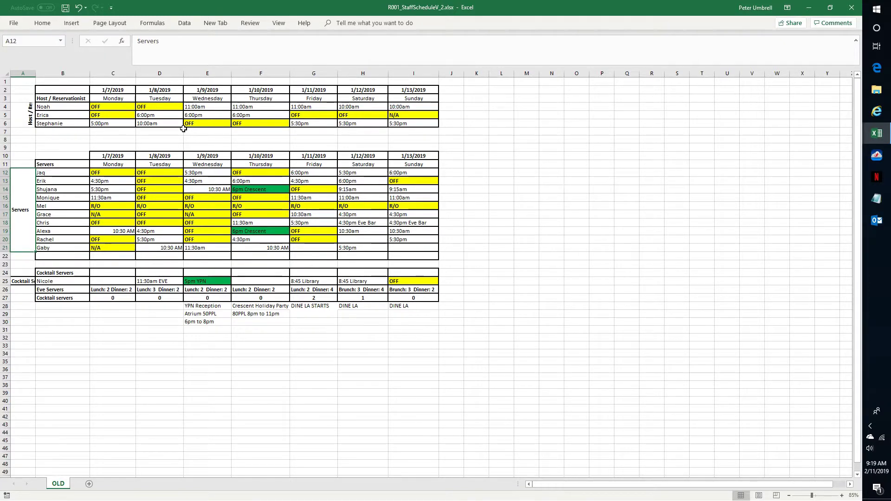
key("ctrl+y")
key("ctrl+y")
key("Down")
key("Down")
key("Down")
key("Down")
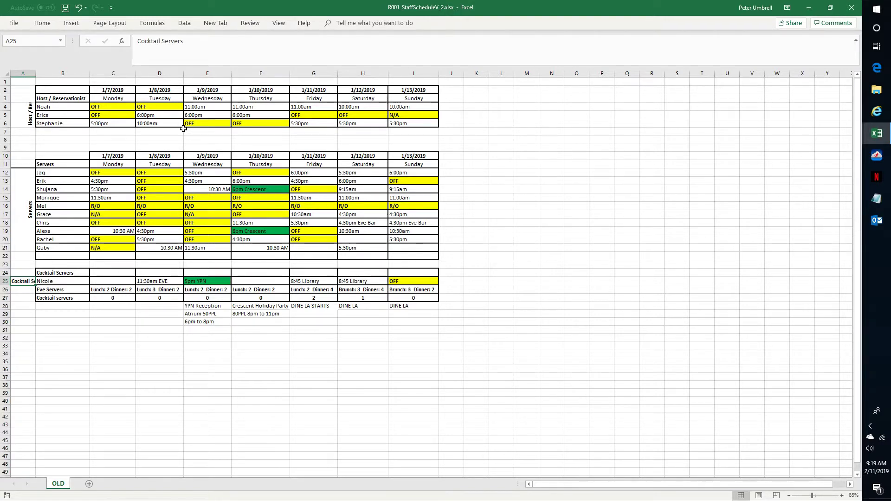
Shorten the rotated label in merged cell A4 to Host.
key("Up")
key("Up")
key("Up")
key("Up")
key("Up")
key("Up")
key("Up")
key("Up")
key("Up")
key("Up")
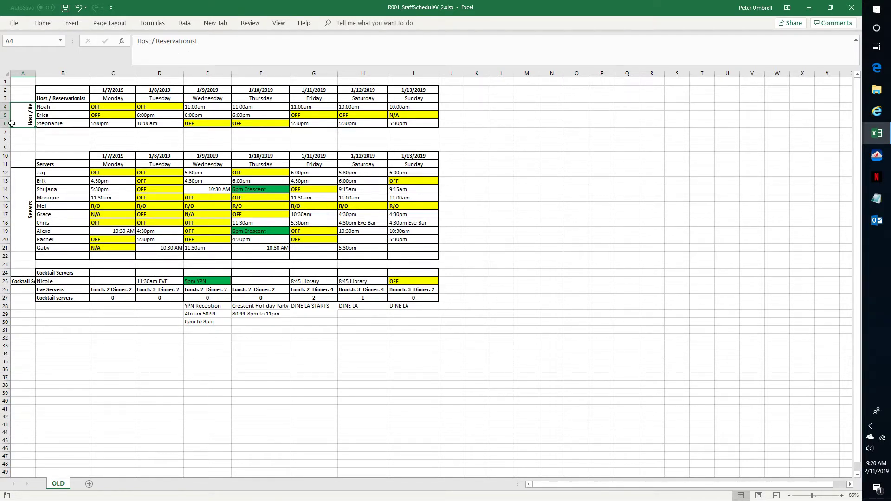
key("F2")
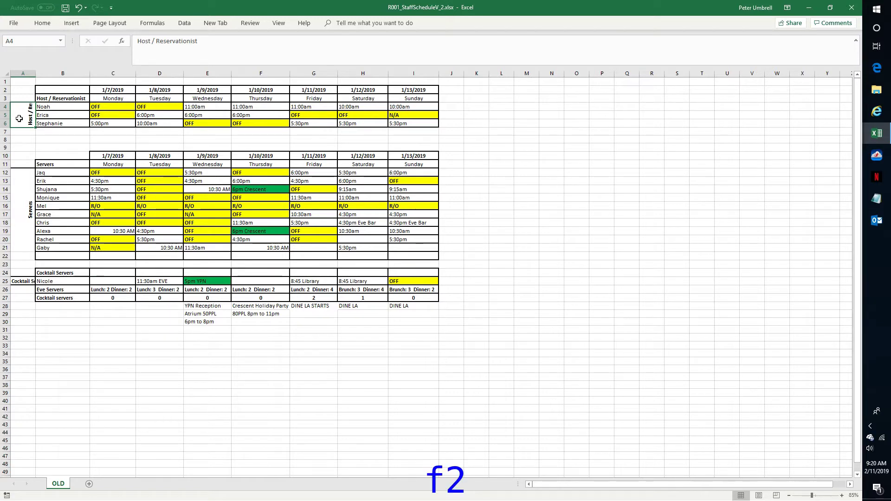
key("F2")
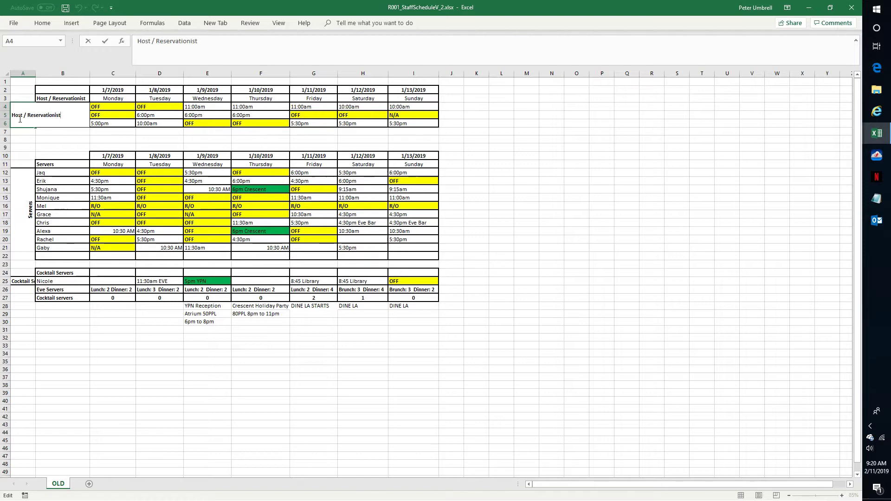
key("ctrl+shift+Left")
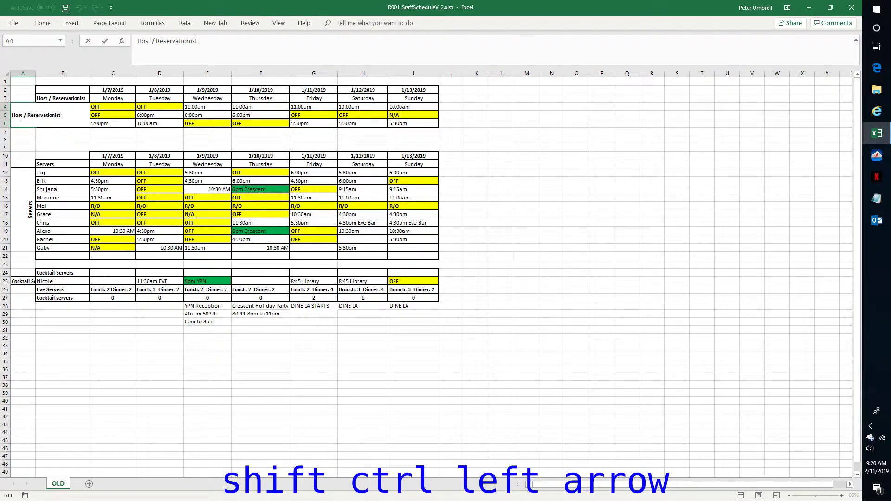
key("ctrl+shift+Left")
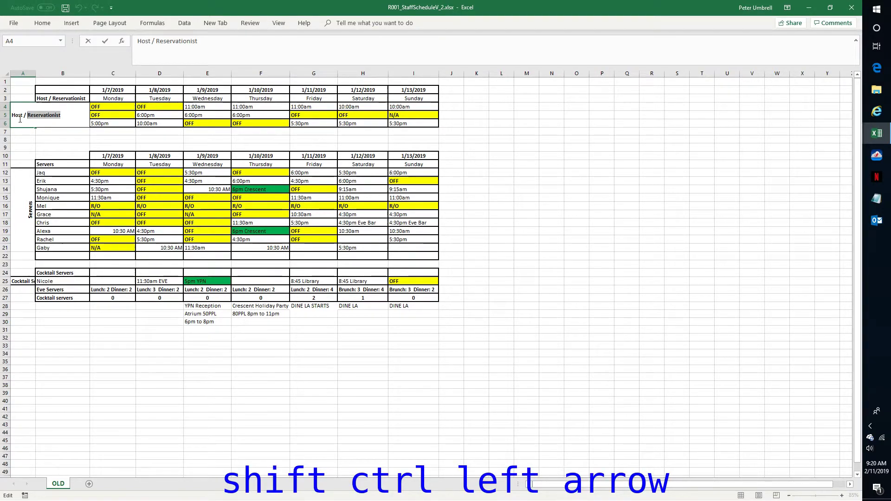
key("shift+Left")
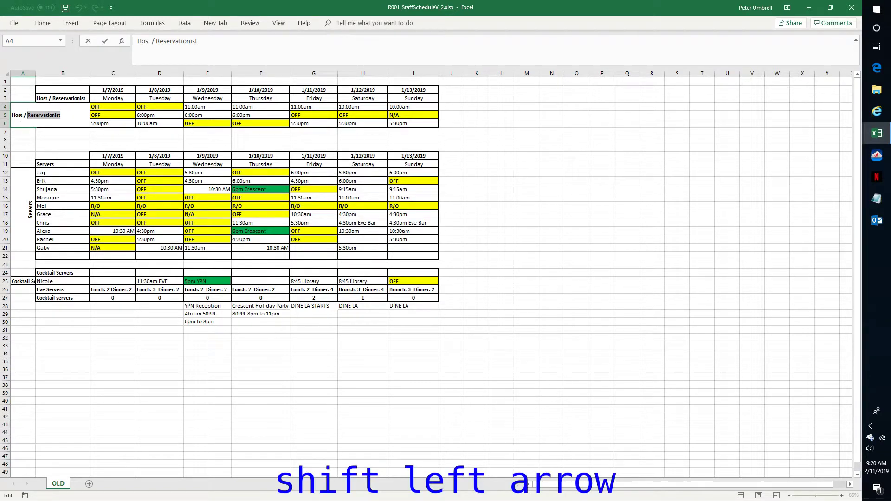
key("shift+Left")
key("shift+Left")
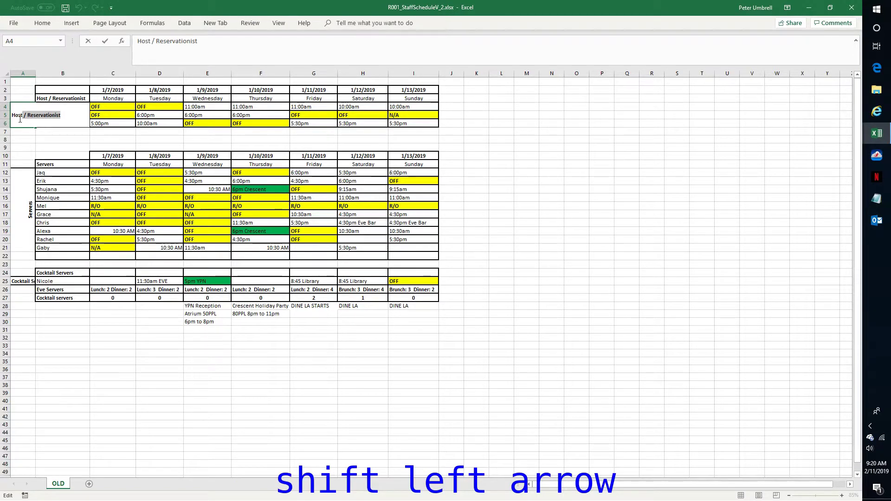
key("BackSpace")
key("Return")
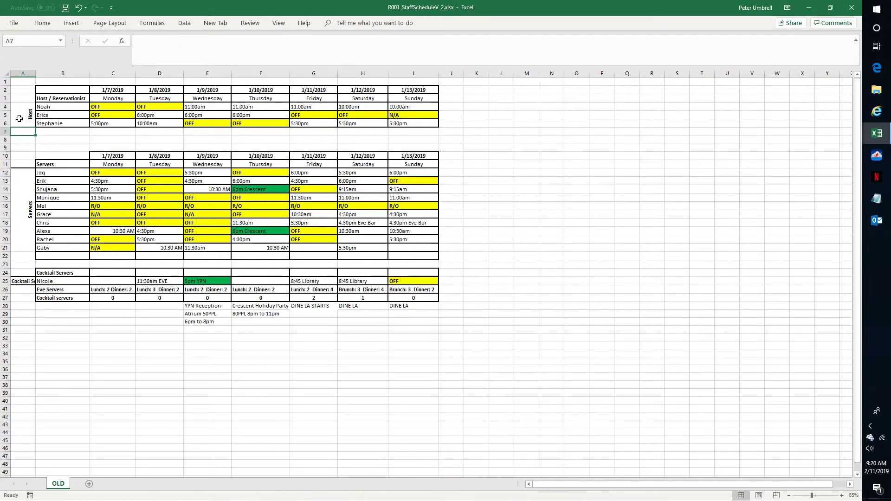
Change the Cocktail Servers label in A25 to Cocktails.
key("ctrl+Down")
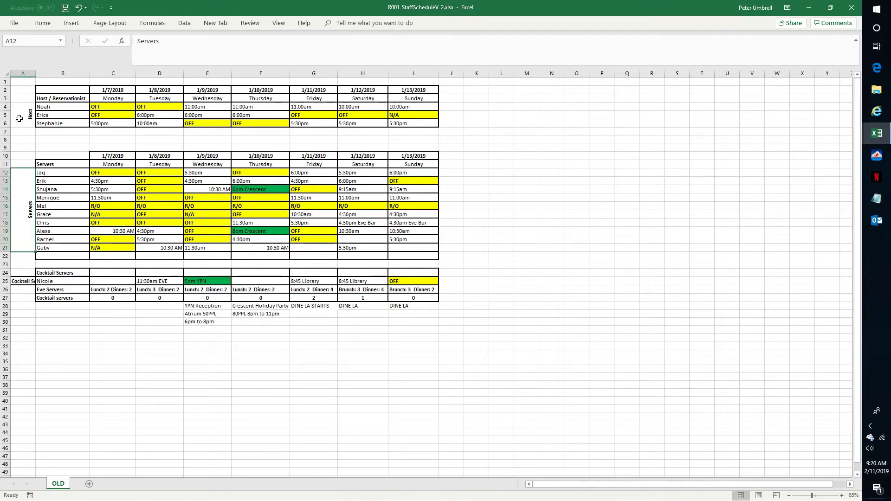
key("ctrl+Down")
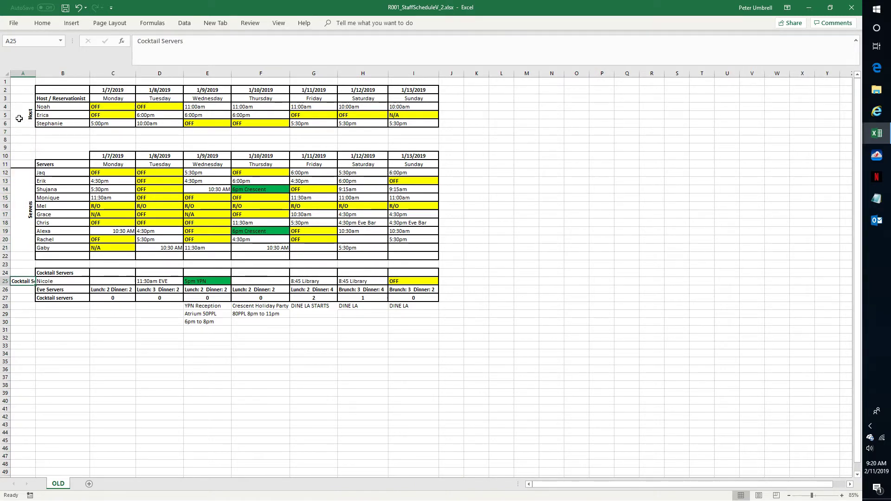
key("F2")
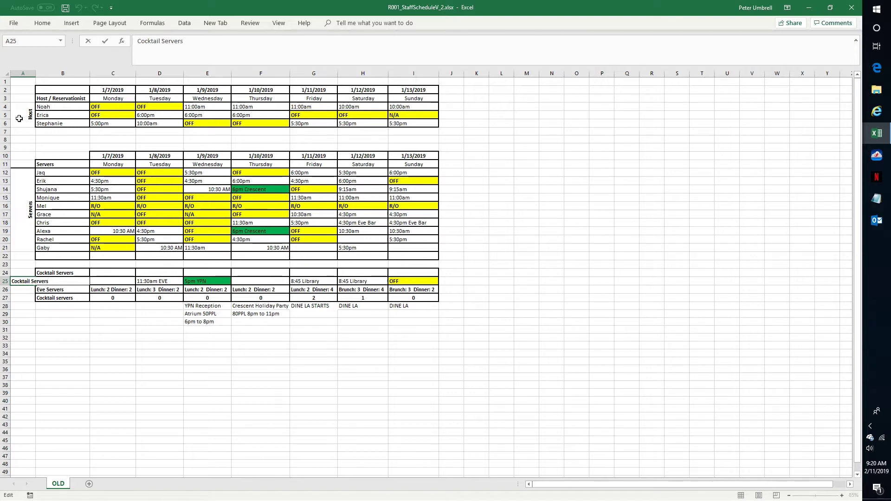
key("ctrl+shift+Left")
key("BackSpace")
key("BackSpace")
type("s")
key("Return")
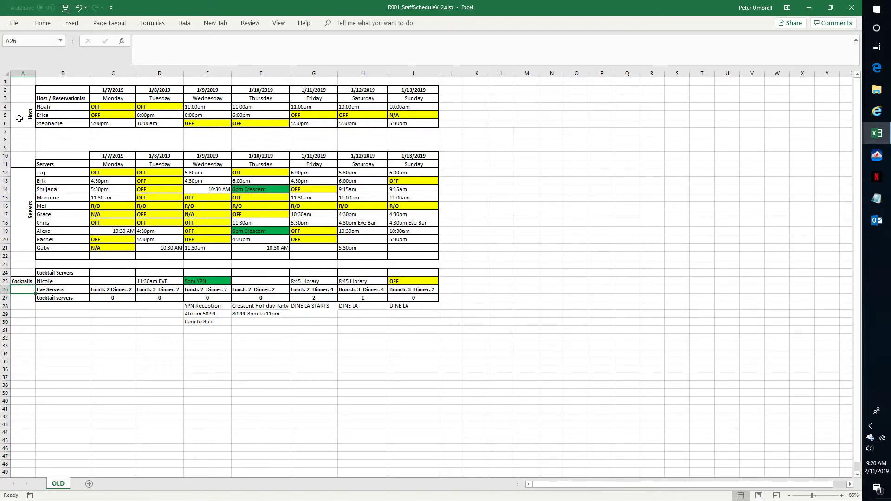
Delete entire rows 7 to 11, removing the blank rows and repeated date and weekday headers between the Host and Servers sections.
key("ctrl+Home")
key("Down")
key("Down")
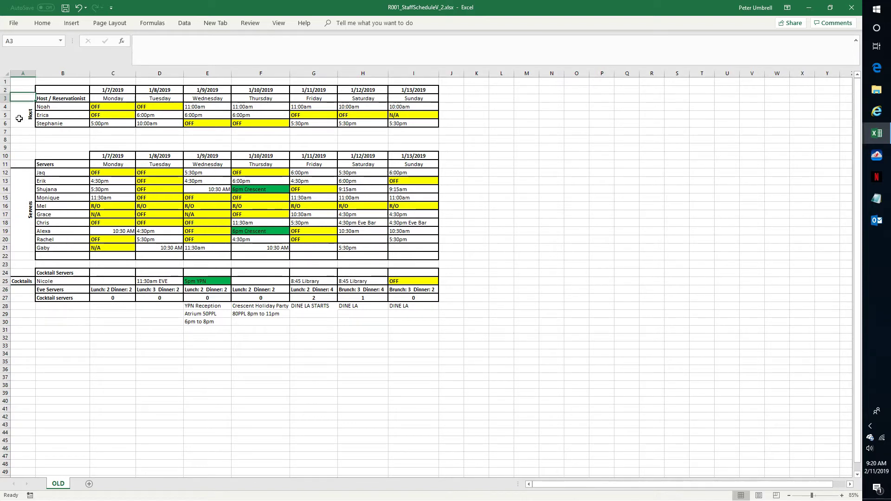
key("Down")
key("Down")
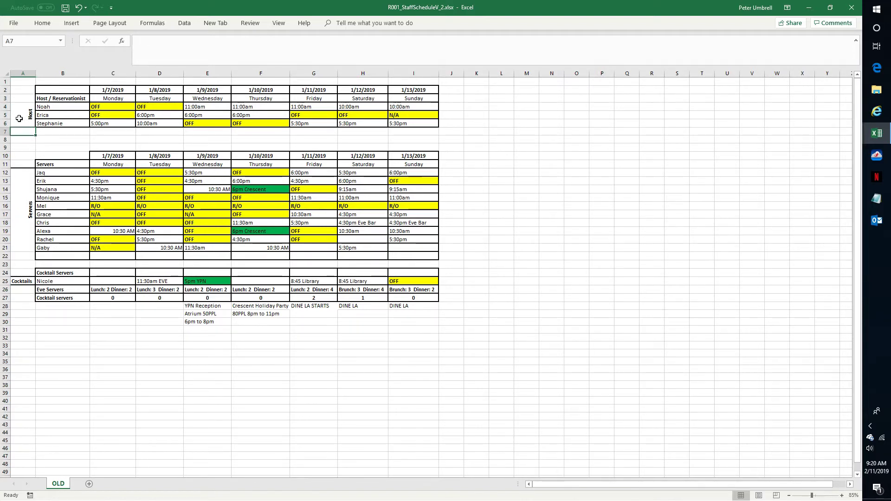
key("shift+Down")
key("shift+Down")
key("shift+Down")
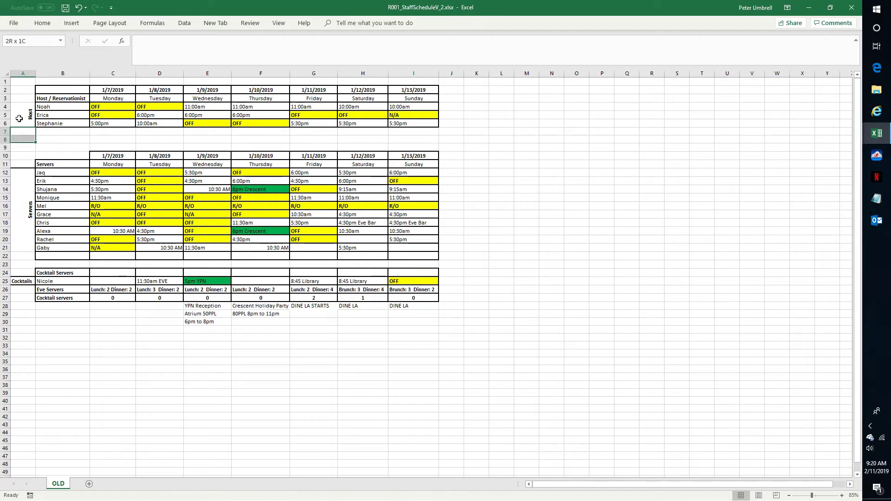
key("shift+Down")
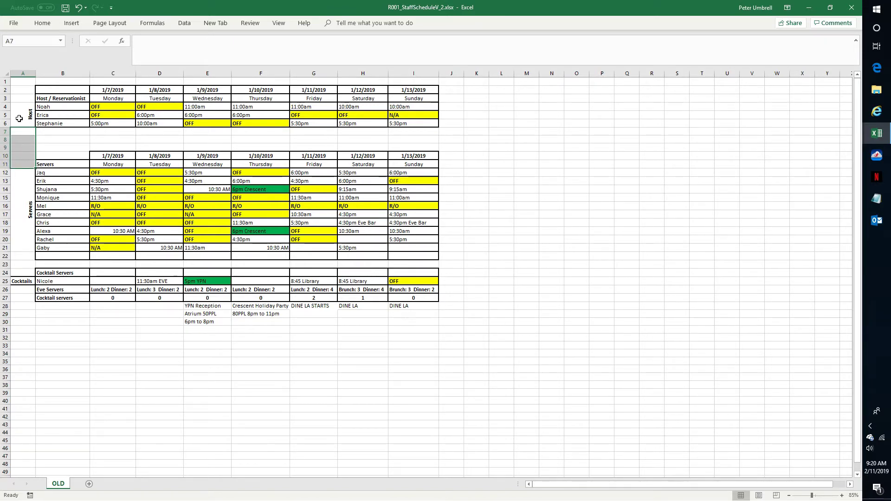
key("ctrl+minus")
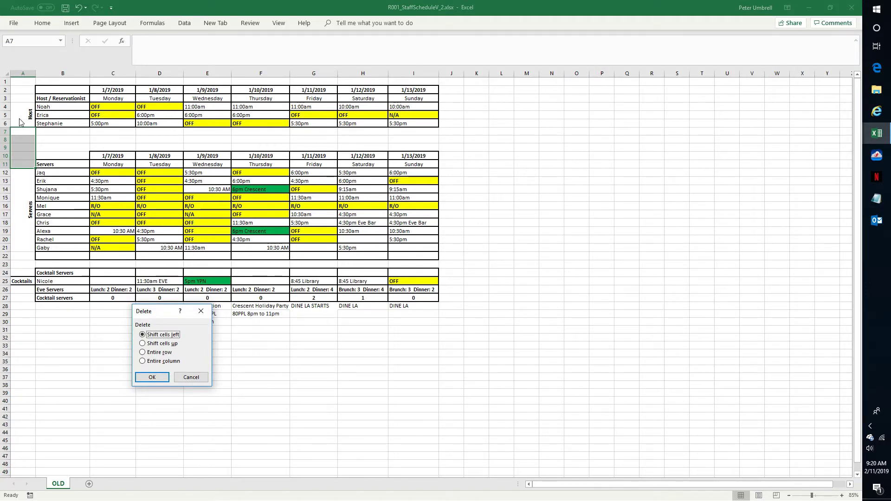
key("r")
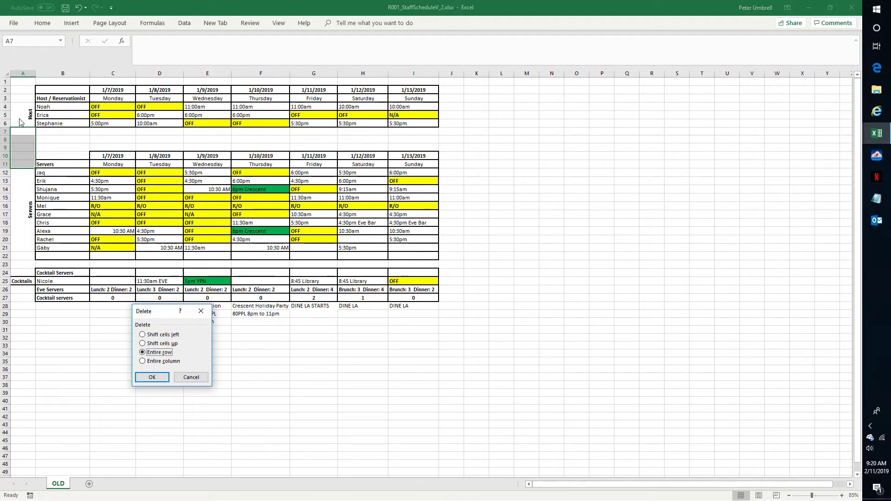
key("Return")
Delete entire rows 17 to 19, removing the empty rows and the Cocktail Servers header between the Servers and Cocktails sections.
key("Down")
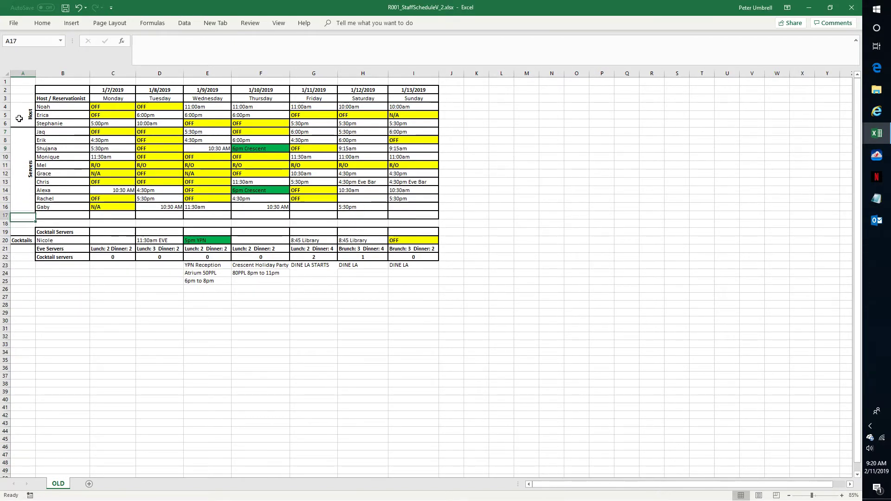
key("shift+Down")
key("shift+Down")
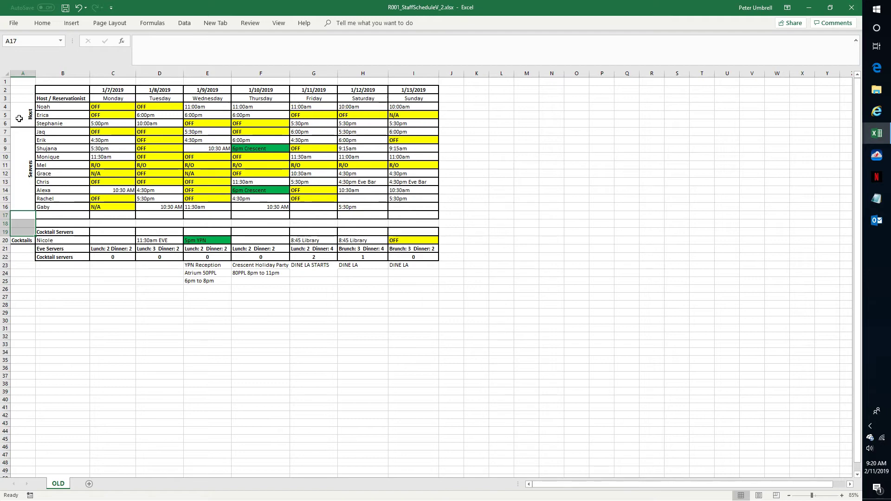
key("ctrl+minus")
key("r")
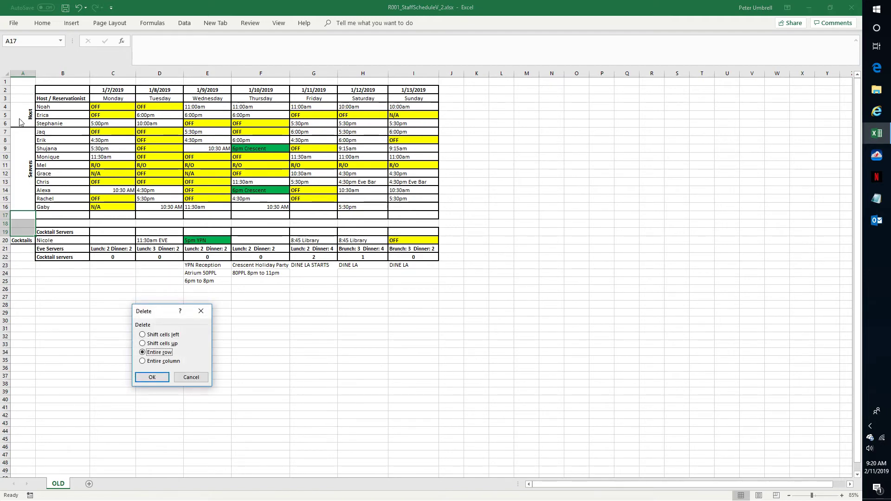
key("Return")
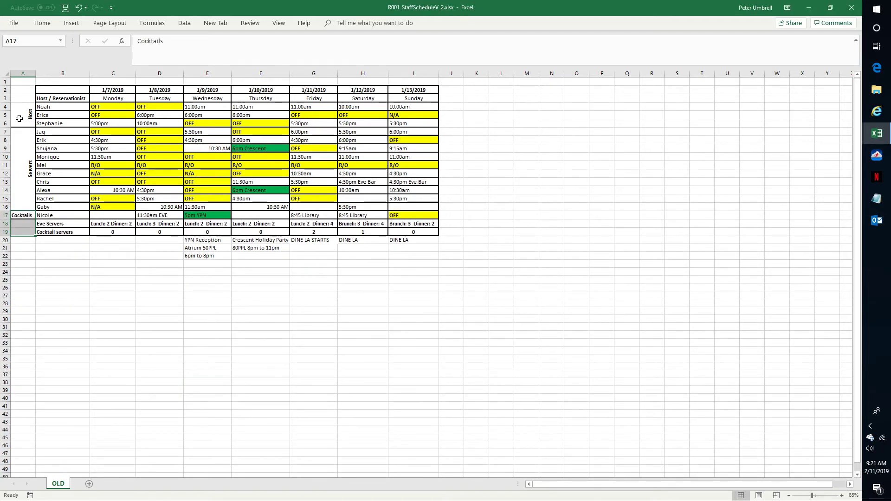
Highlight the combined shift range C4:I17 for review and save the workbook with the Host label cell A4 selected.
left_click_drag(107, 106, 409, 213)
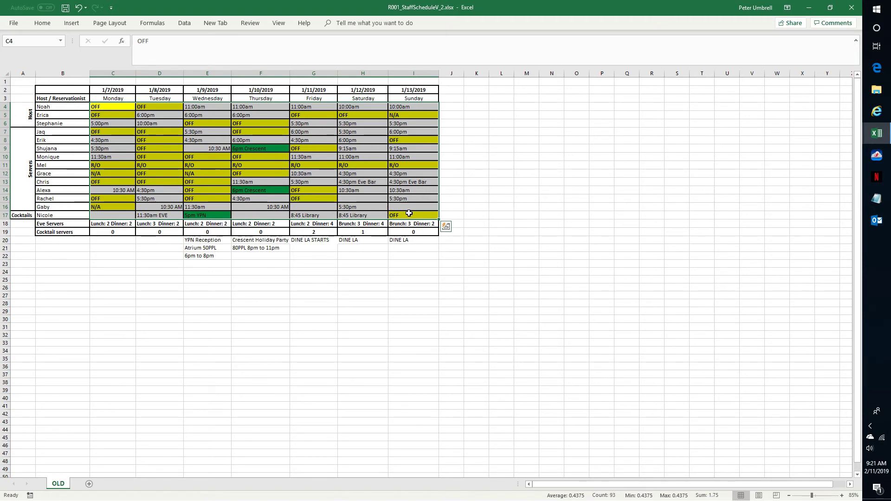
key("Left")
key("Left")
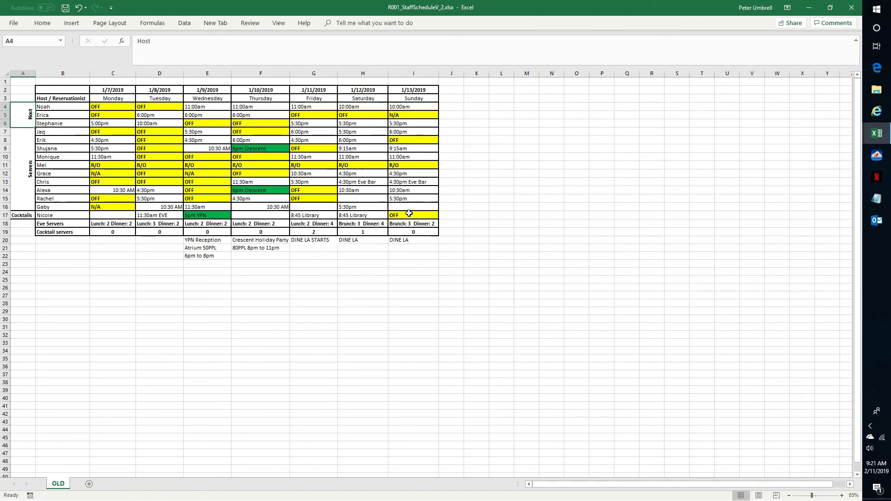
key("ctrl+s")
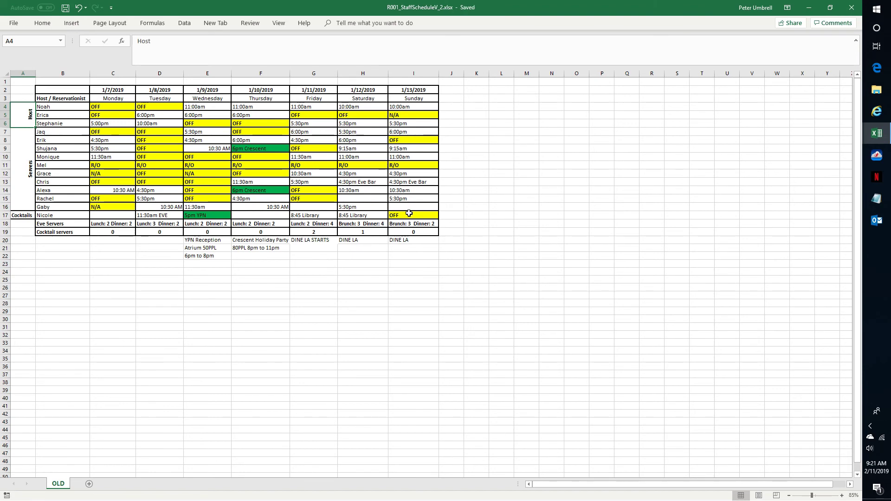